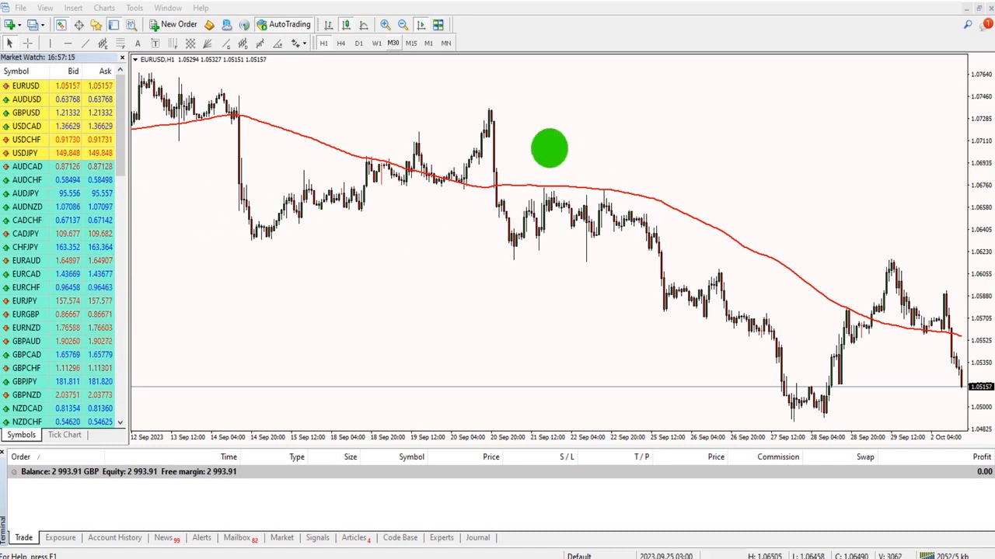
- Open a new EURUSD order from the chart's Trading menu, close it, then reopen it with F9
right_click(565, 140)
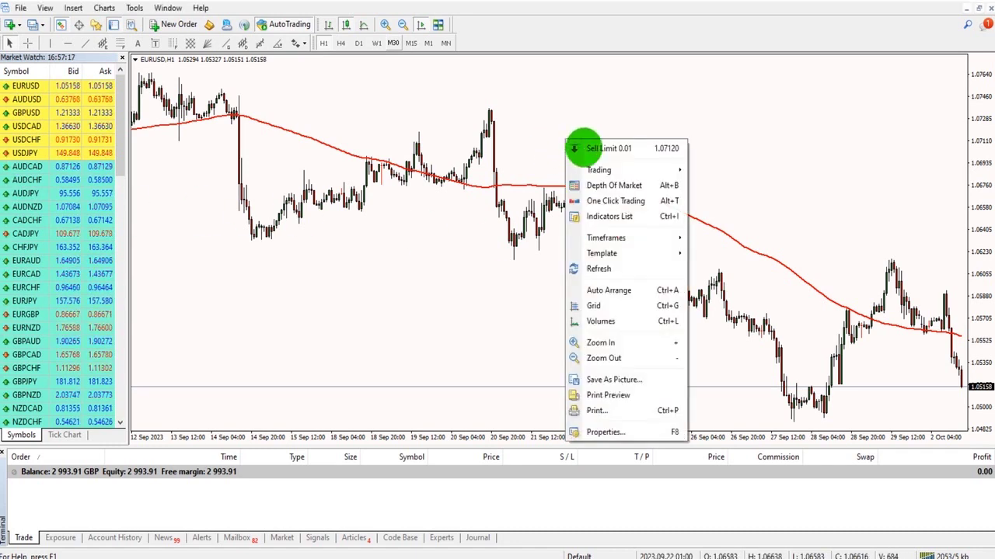
mouse_move(635, 165)
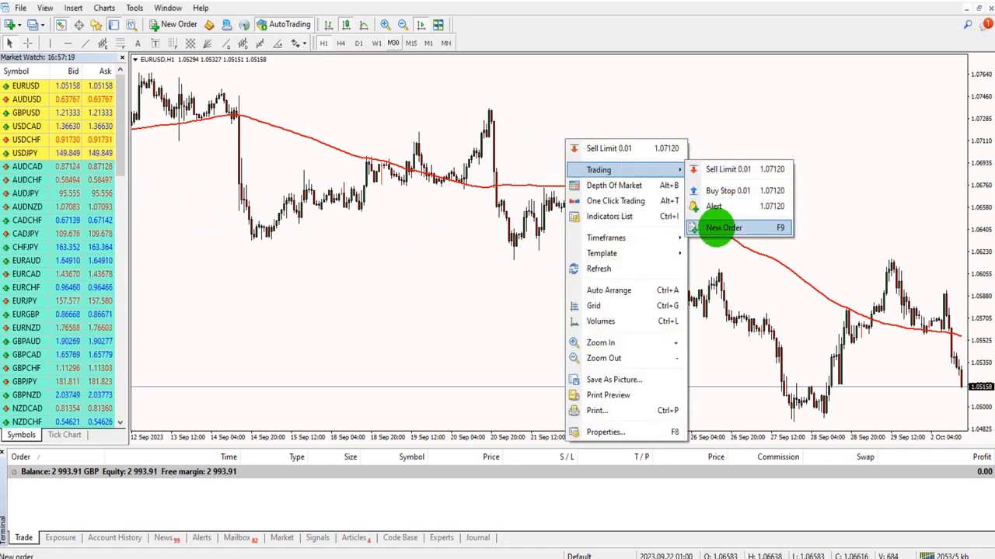
click(715, 227)
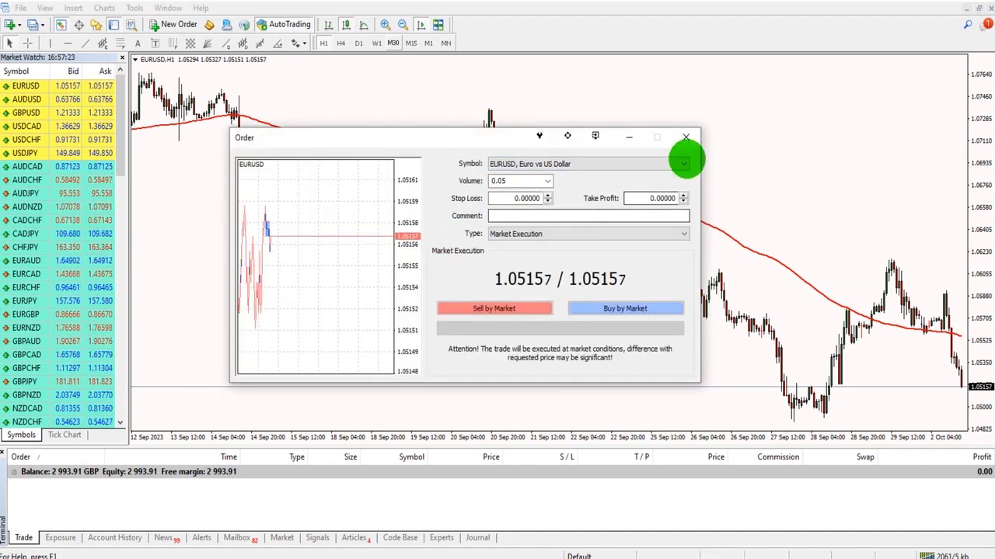
click(680, 140)
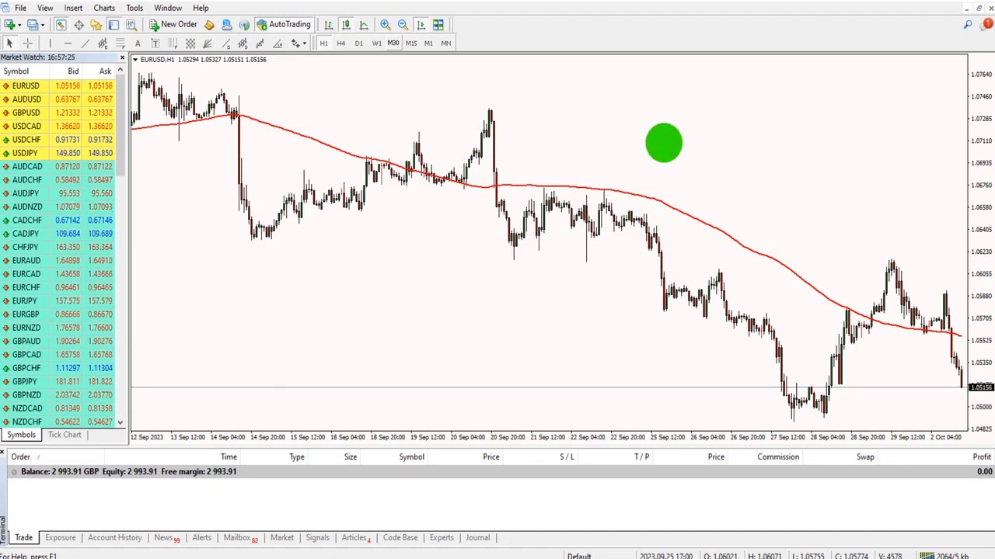
key(F9)
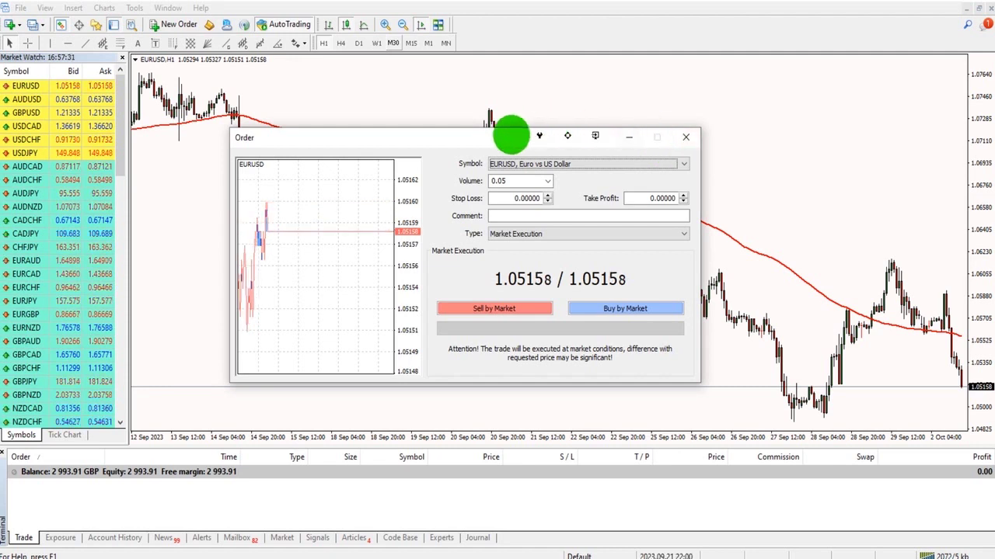
click(535, 162)
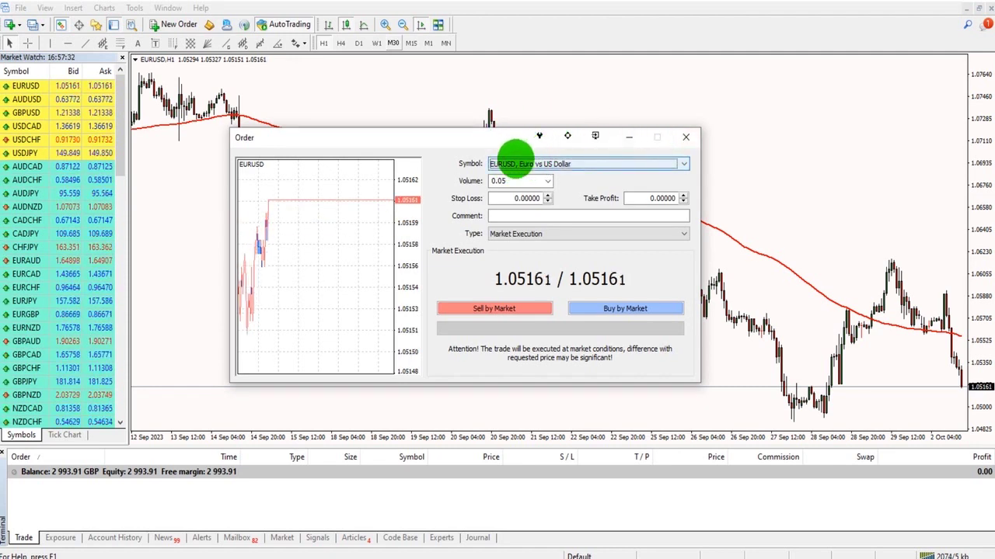
click(501, 180)
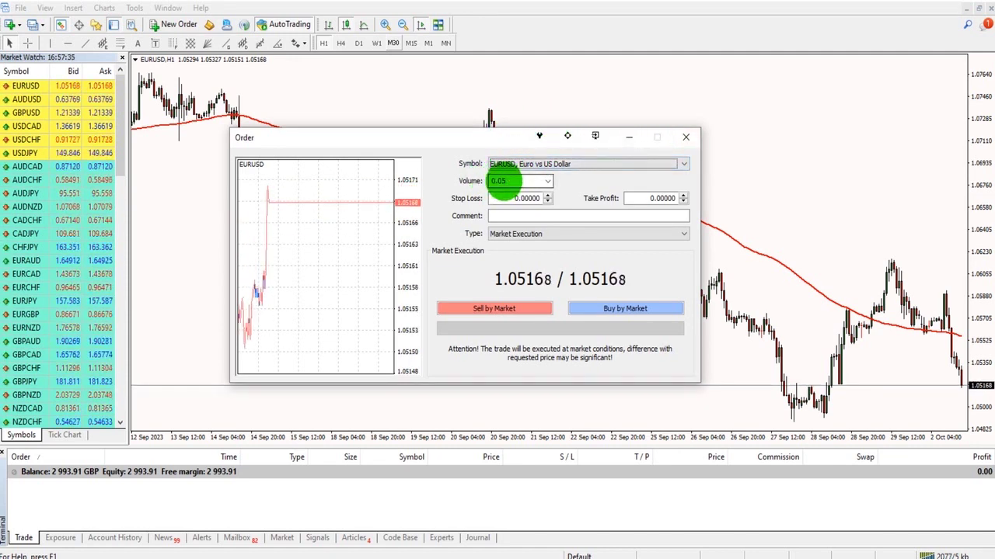
click(505, 198)
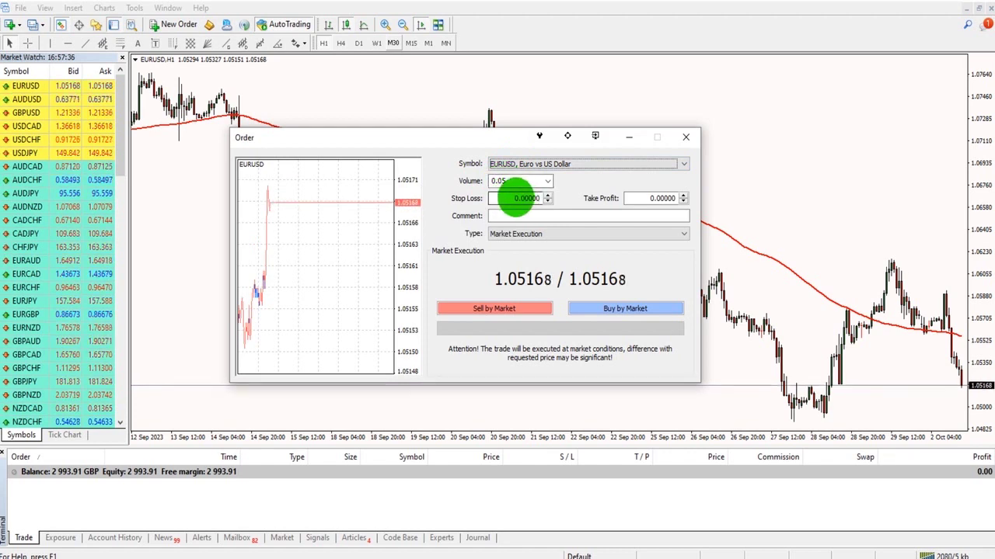
click(644, 199)
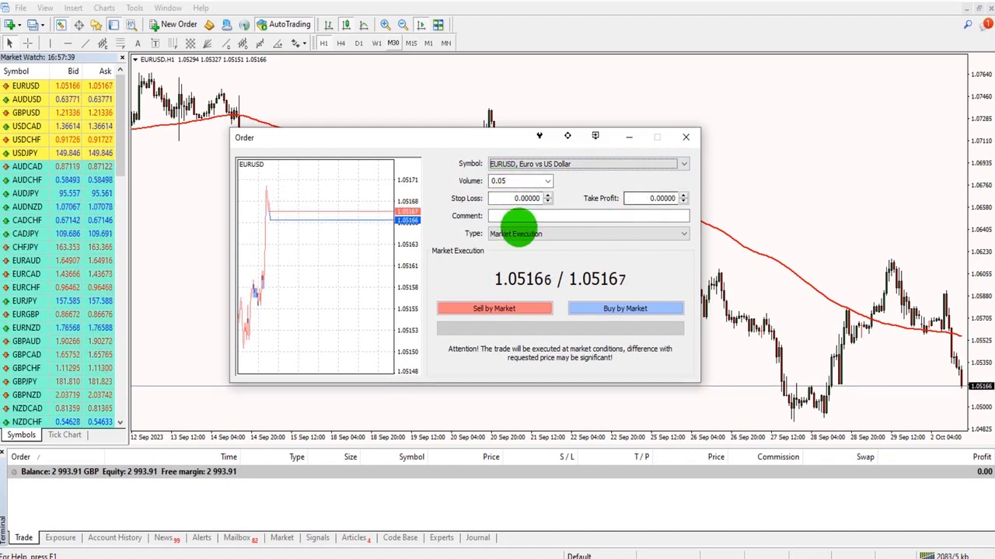
click(502, 234)
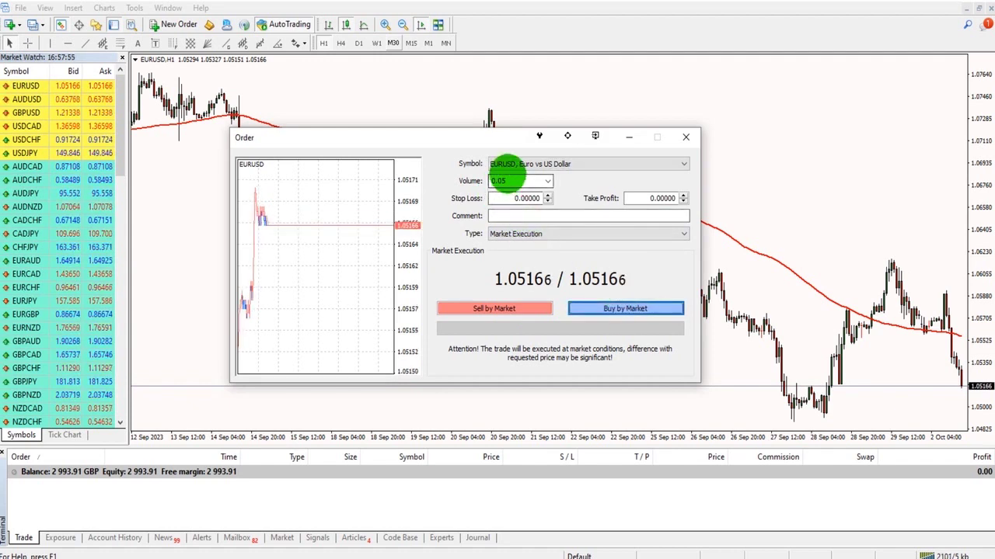
- Buy 0.05 lots of EURUSD at market (1.05167) and dismiss the confirmation
click(622, 309)
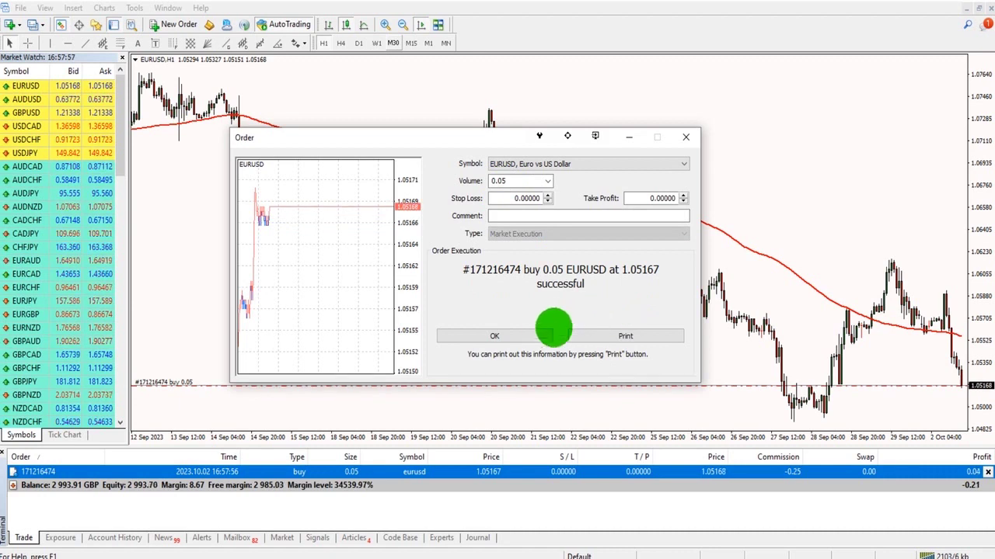
click(494, 336)
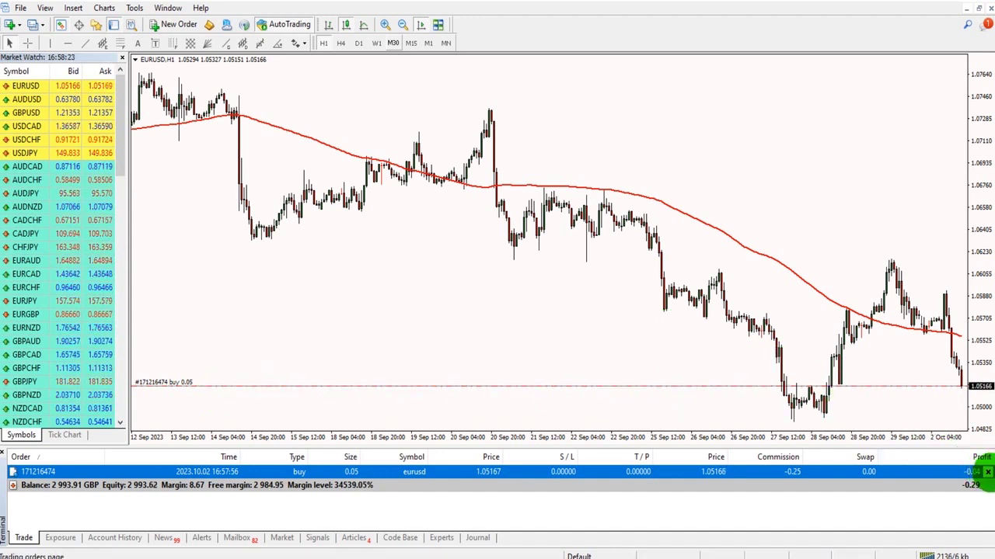
- Close the 0.05-lot EURUSD buy at market, leaving a 2 993.58 GBP balance
click(987, 472)
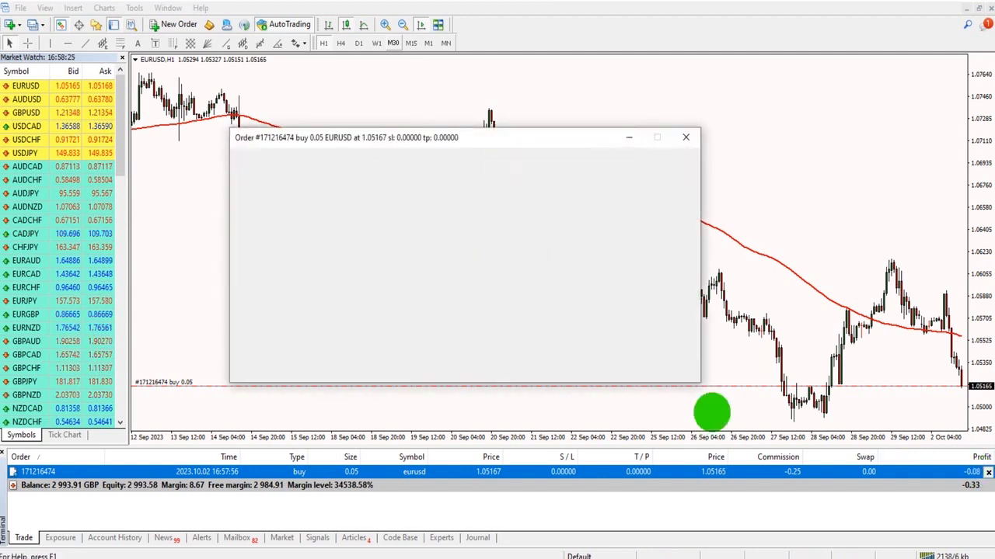
click(596, 325)
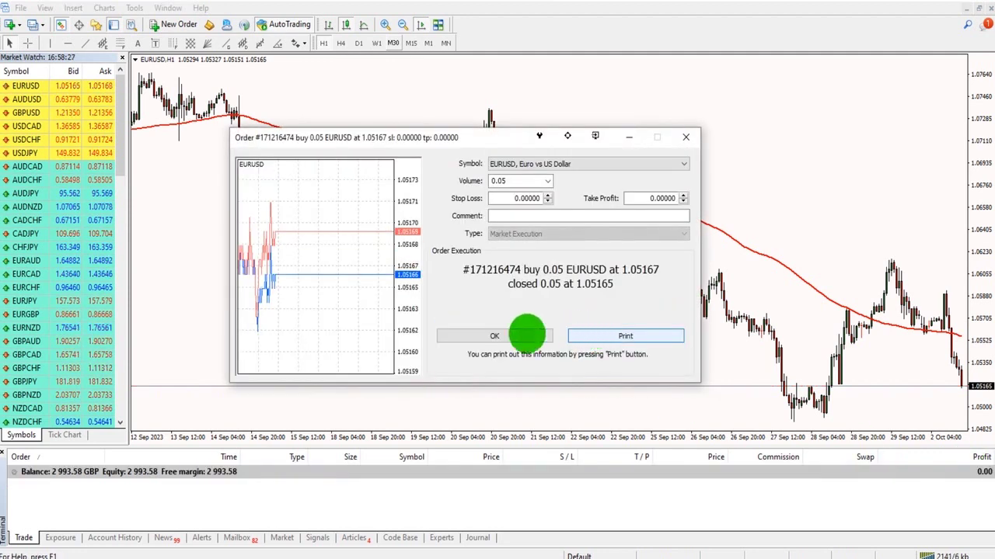
click(504, 334)
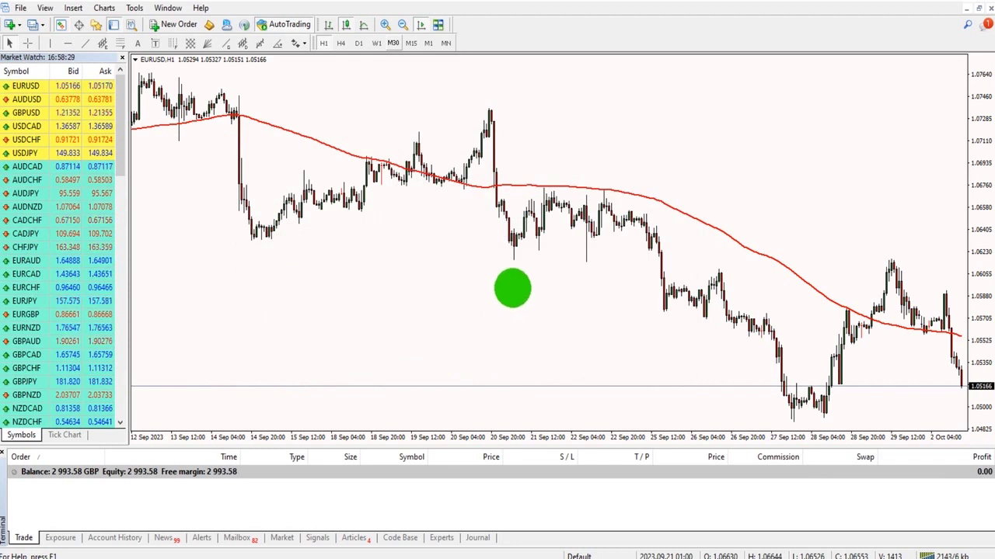
right_click(562, 136)
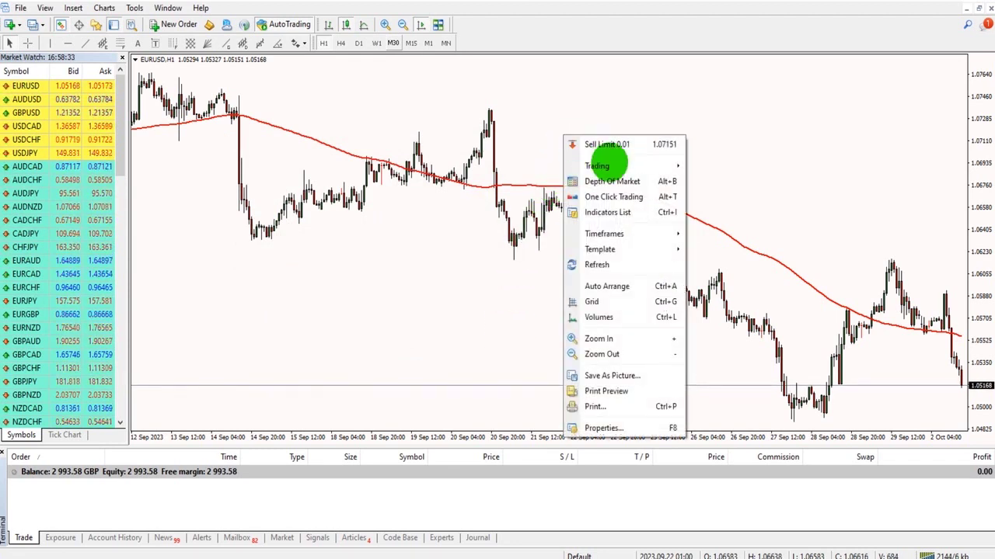
- Start a new EURUSD order, switch it to Pending Order and list the pending types
mouse_move(661, 165)
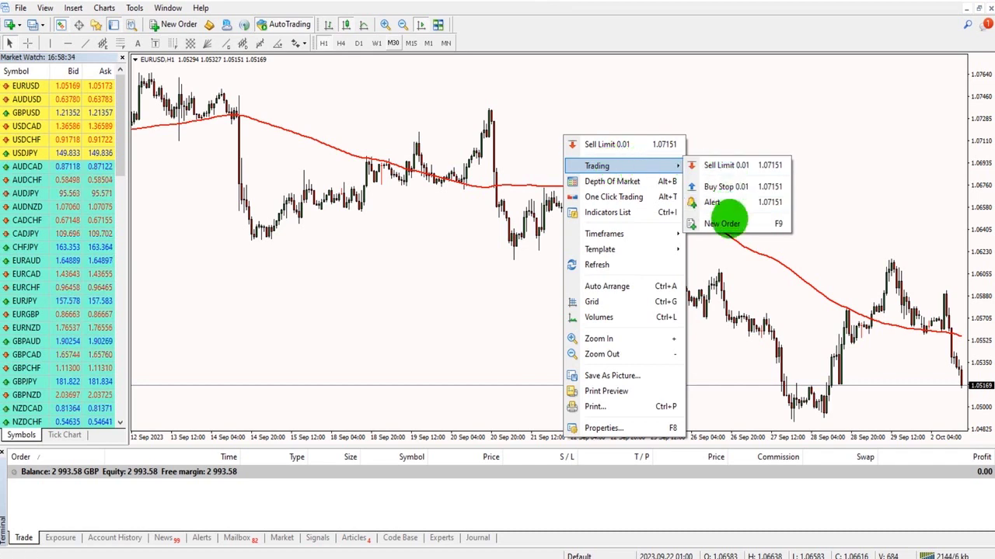
click(727, 221)
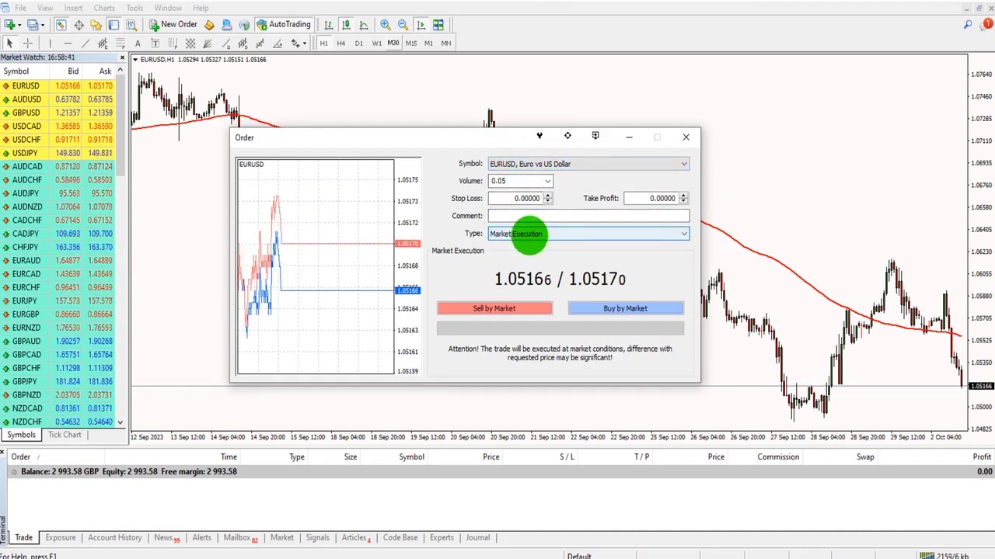
click(512, 252)
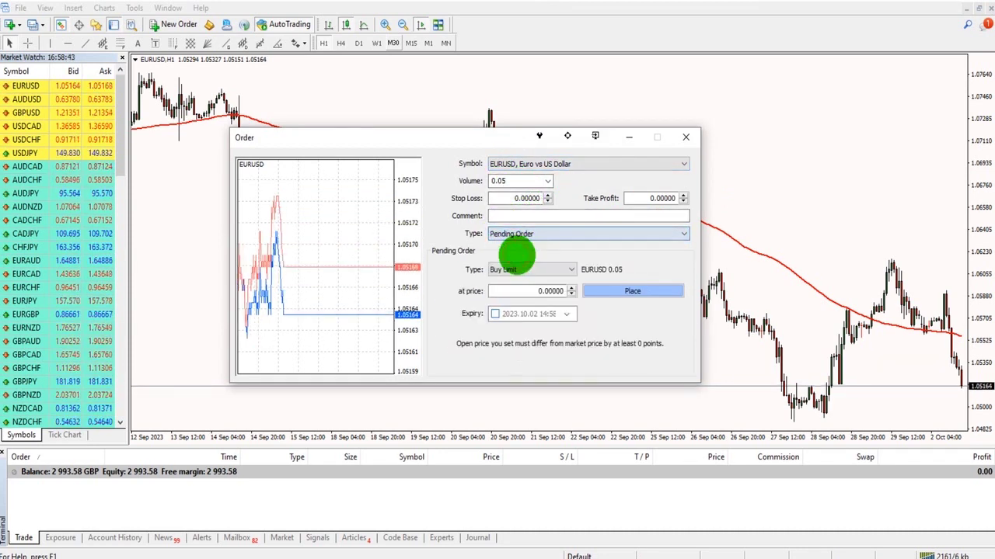
click(525, 269)
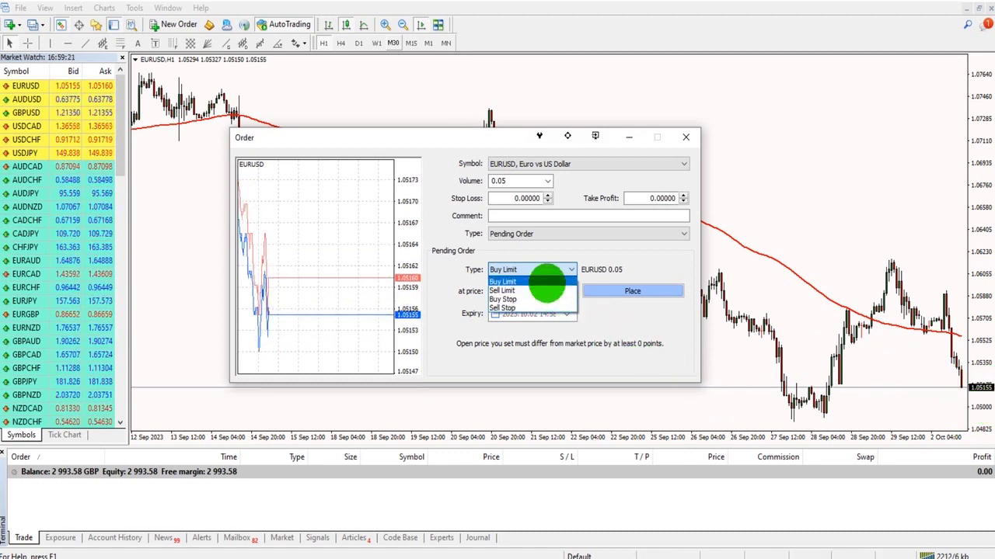
- Keep Buy Limit as the pending type and enter 1.0505 as its price
click(546, 282)
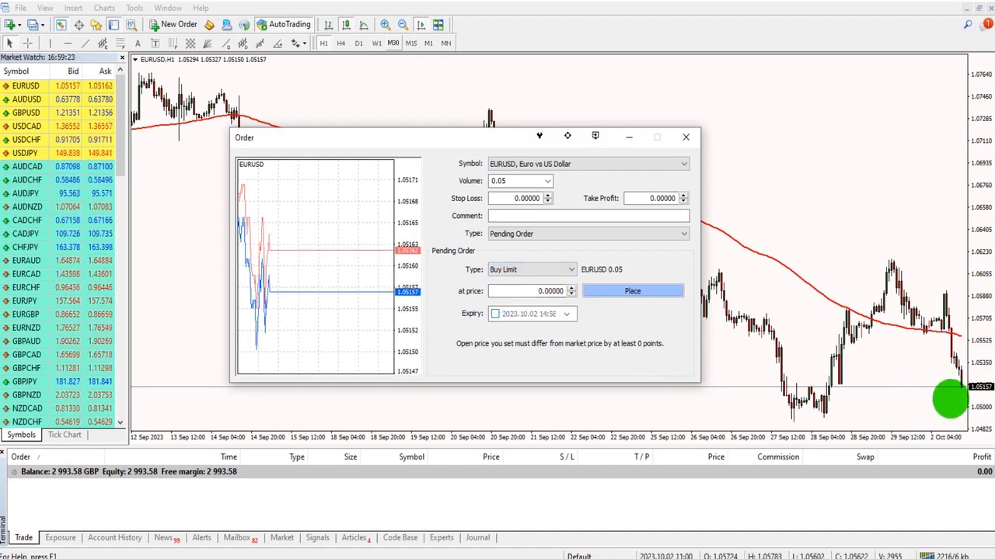
double_click(536, 292)
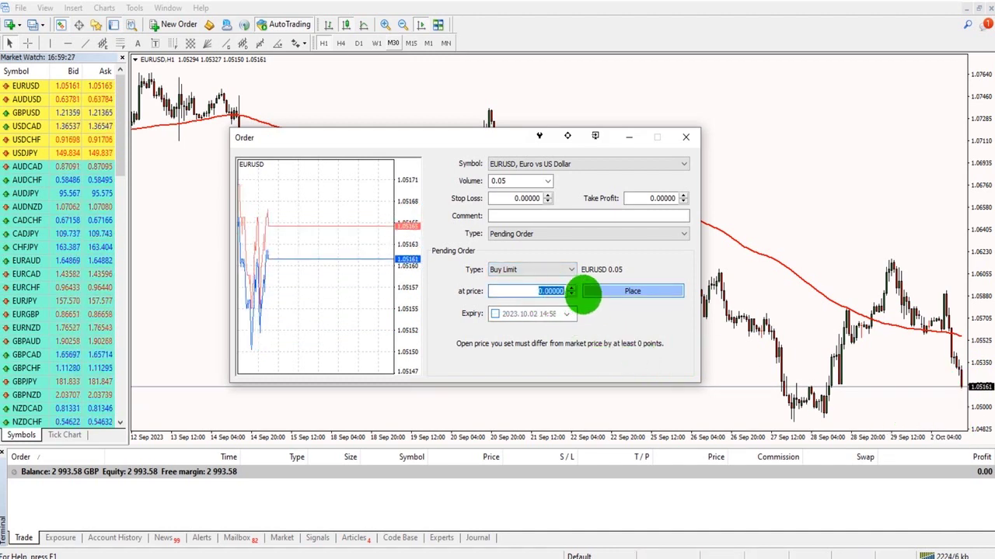
text(1.0505)
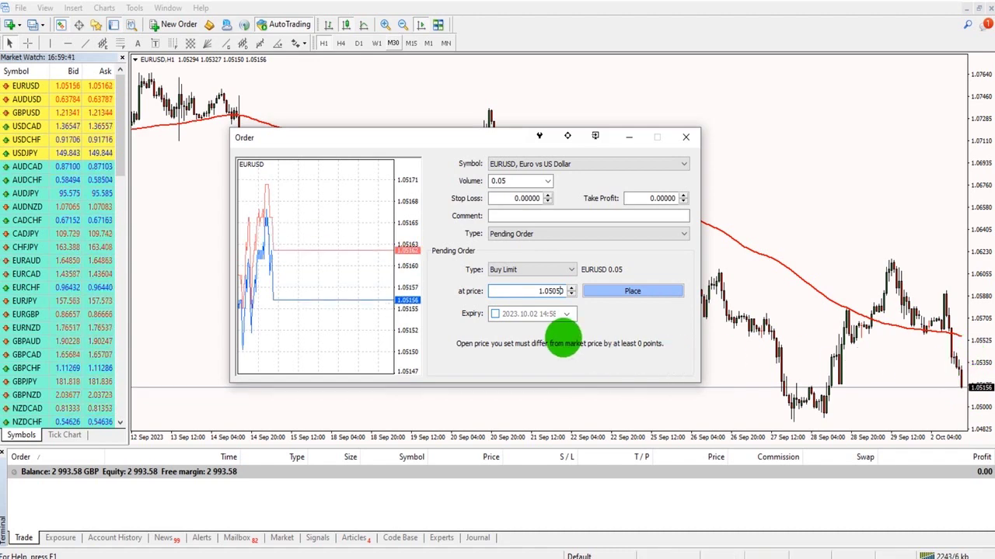
- Set the Buy Limit to 0.10 lots, stop loss 1.04820, take profit 1.06250, and place it
click(503, 201)
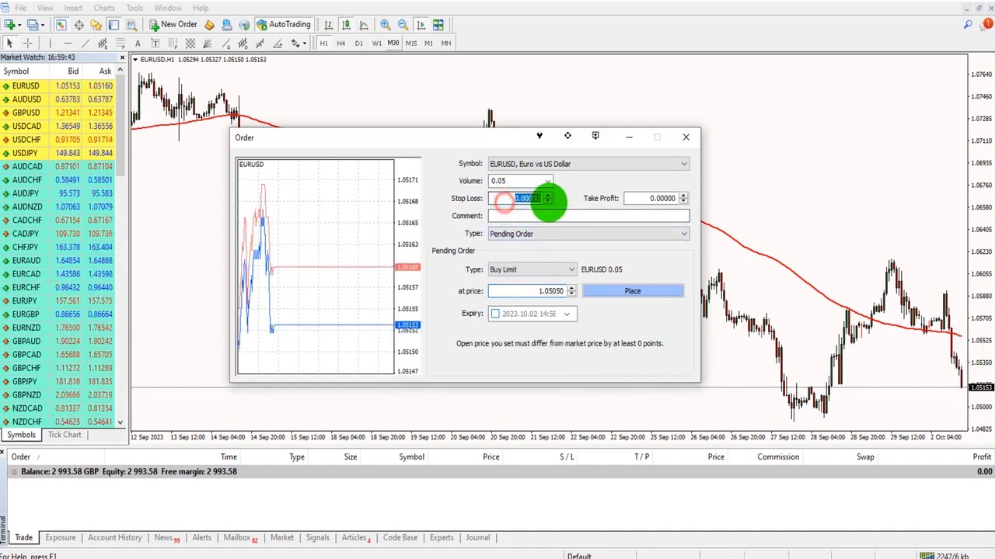
click(644, 199)
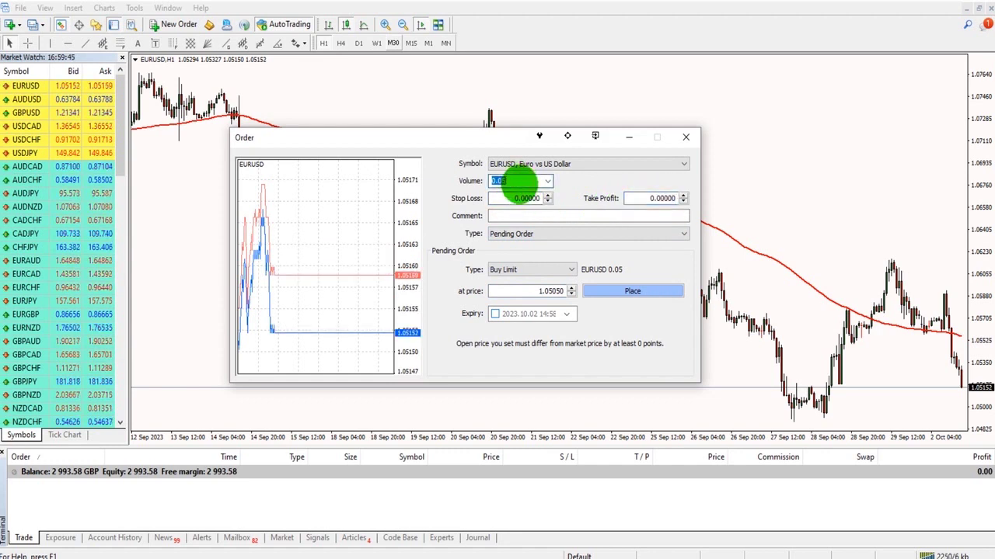
click(521, 182)
text(0.10)
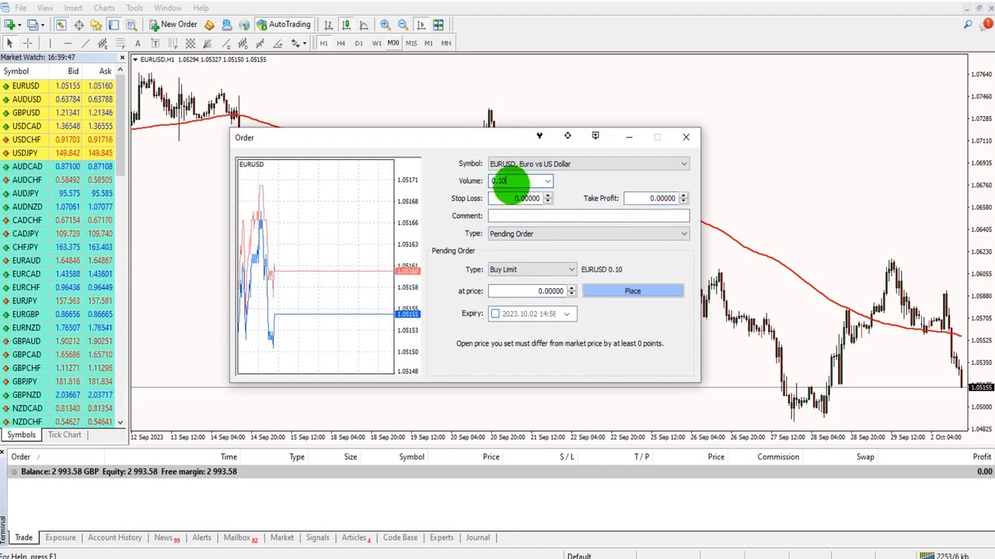
click(519, 198)
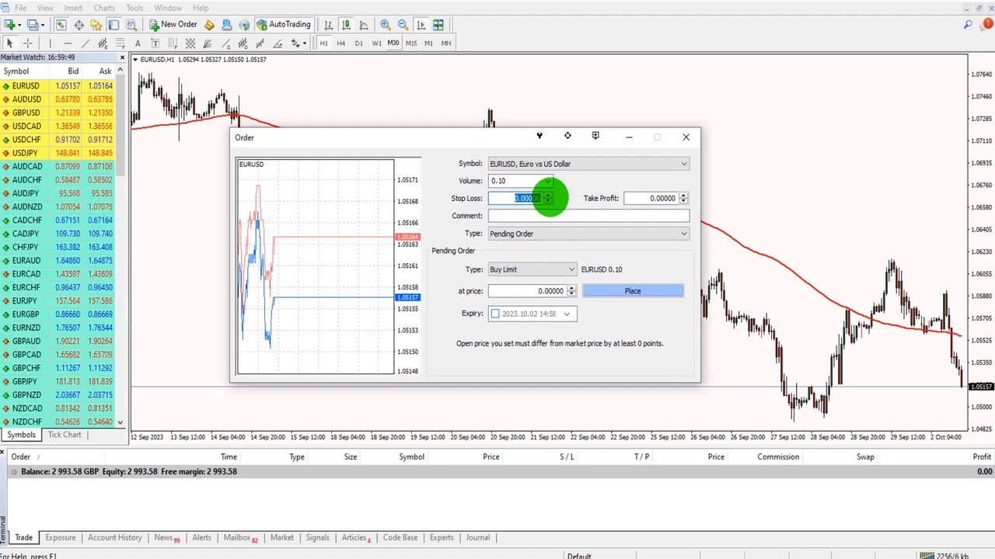
text(1.04000)
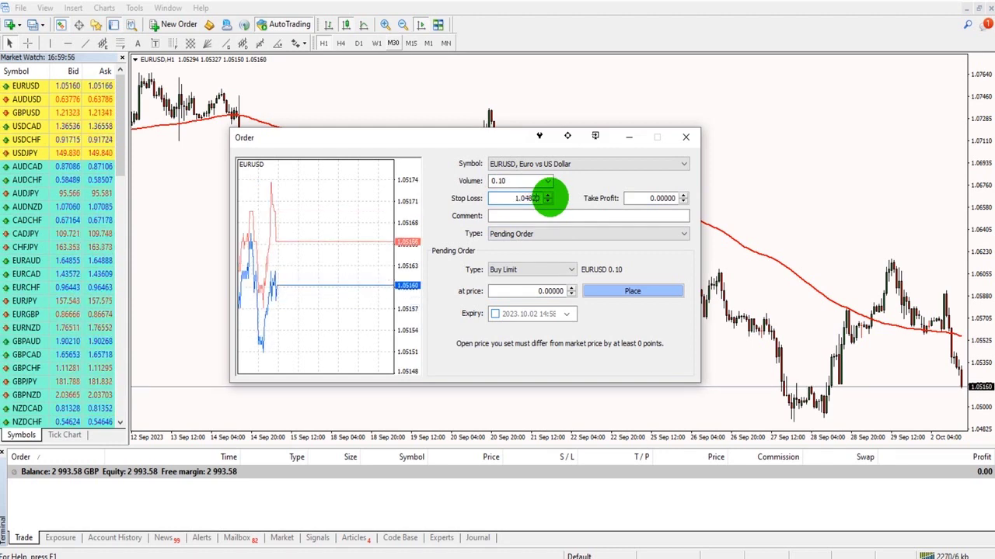
click(670, 198)
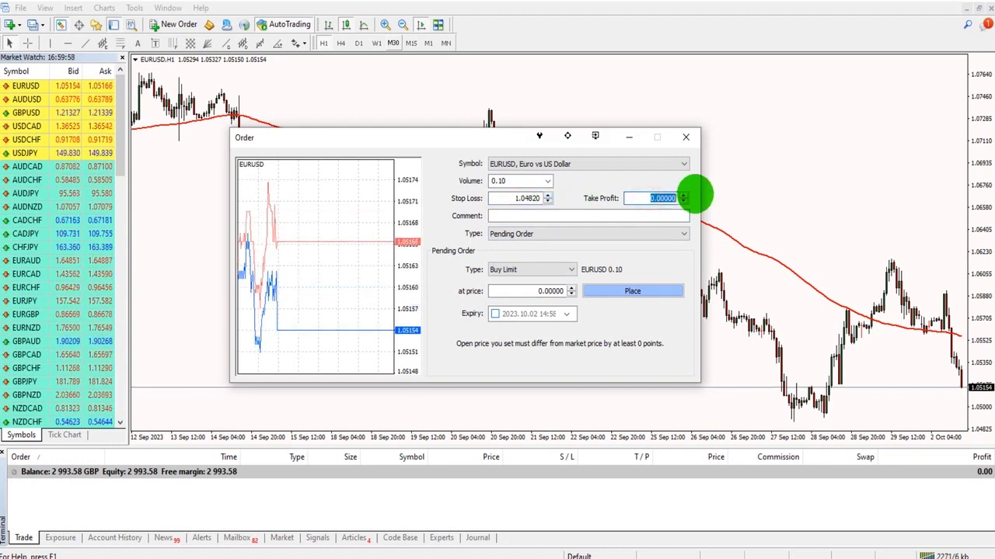
text(1.0625)
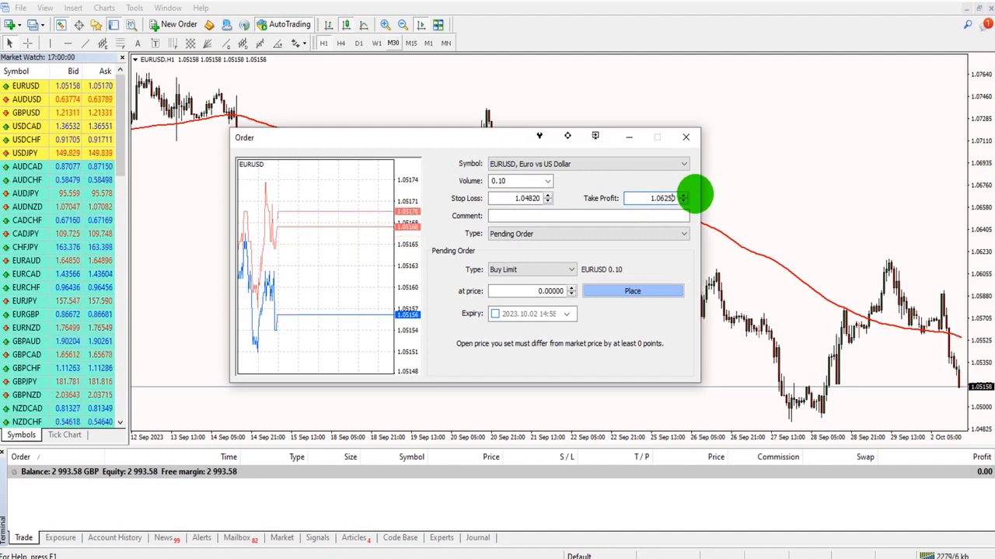
key(Tab)
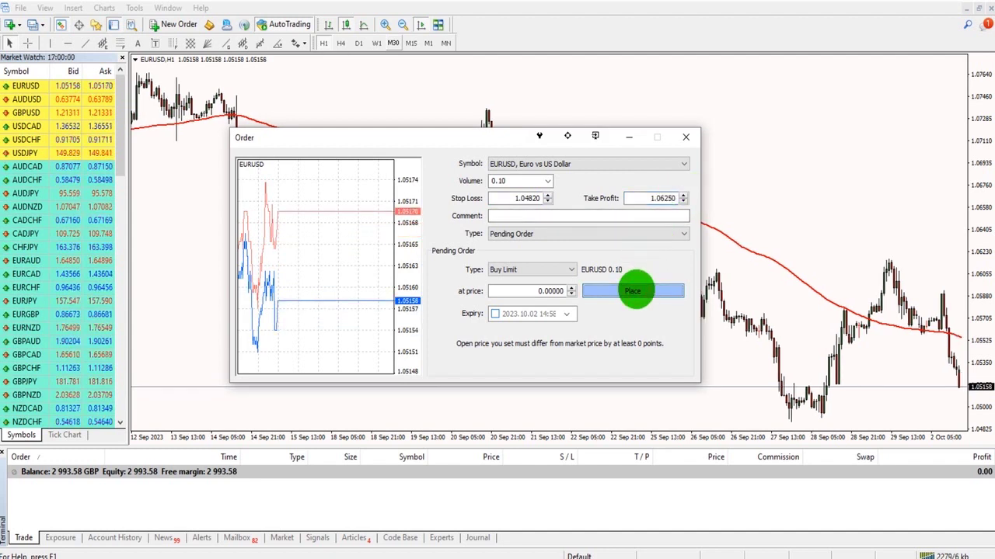
click(634, 291)
- Confirm the placed 0.10 Buy Limit at 1.05050, then delete it from the Trade tab
click(529, 336)
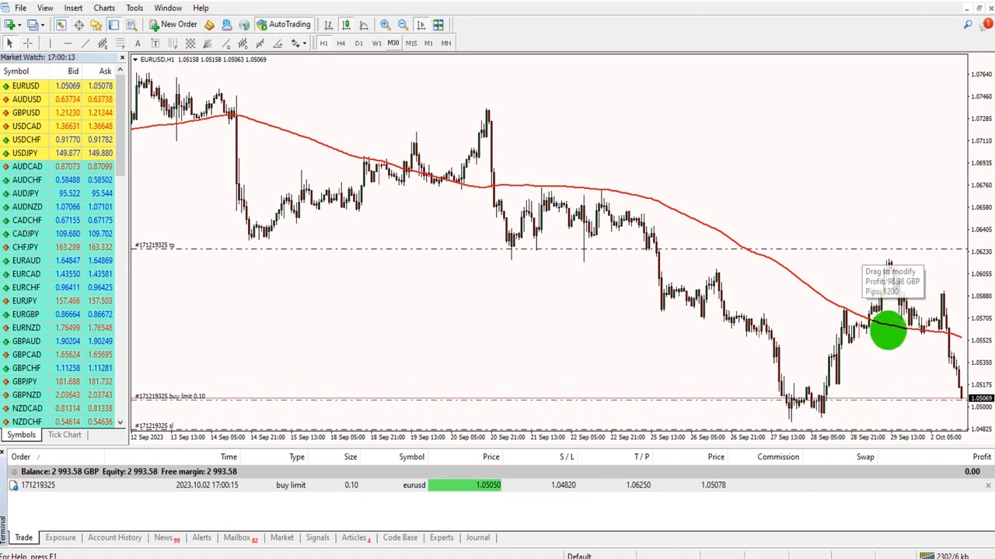
click(983, 486)
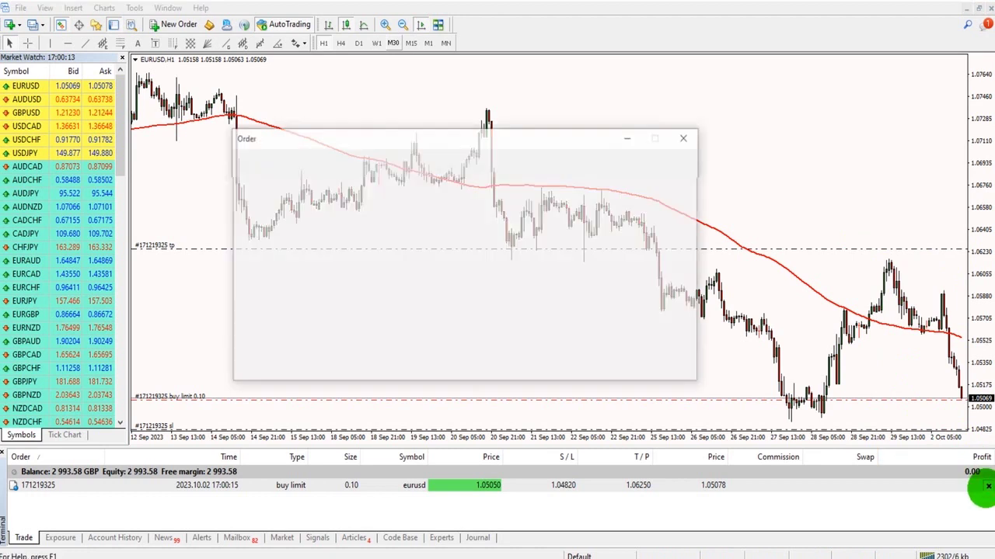
click(604, 322)
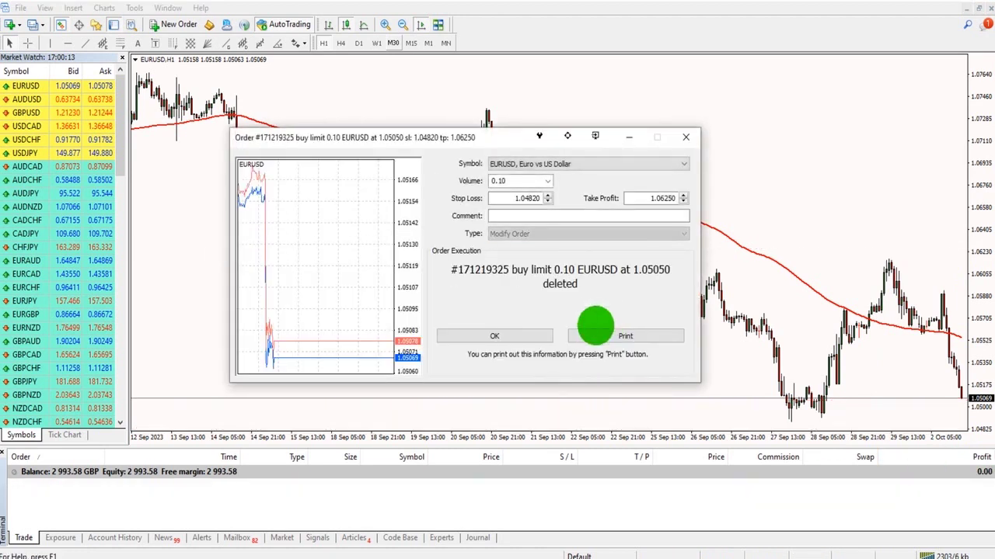
click(526, 339)
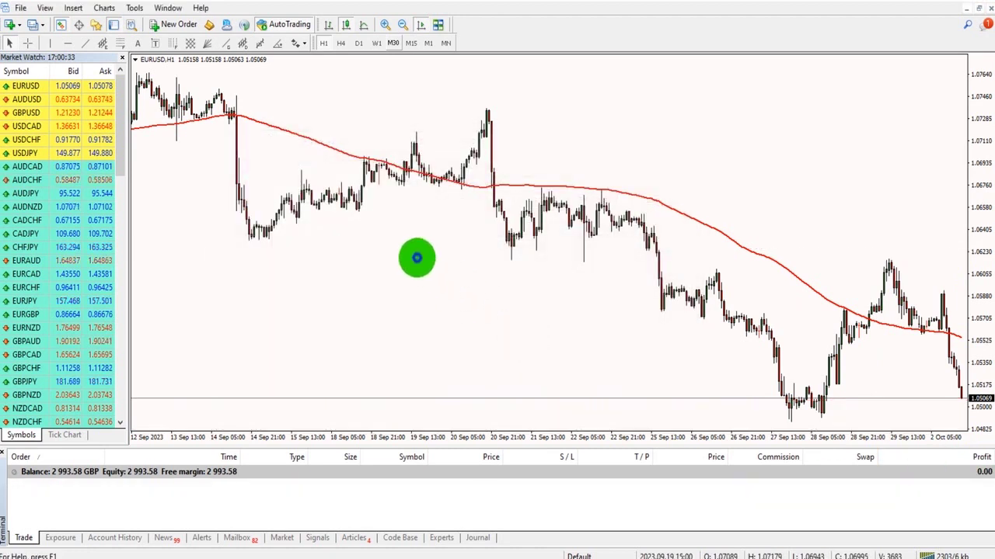
right_click(416, 260)
- Buy 0.10 lots of EURUSD at market (1.05078) from the chart's New Order window
click(439, 289)
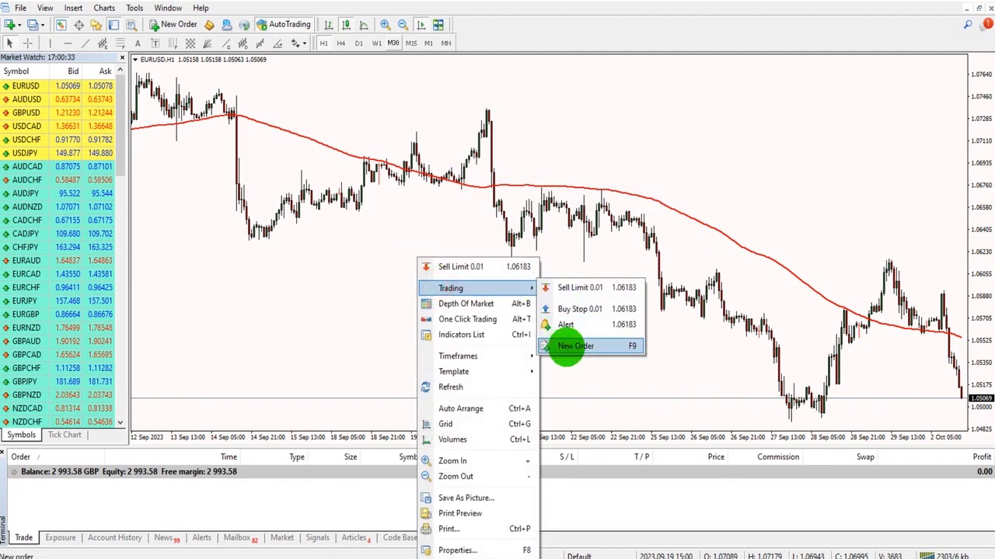
click(575, 345)
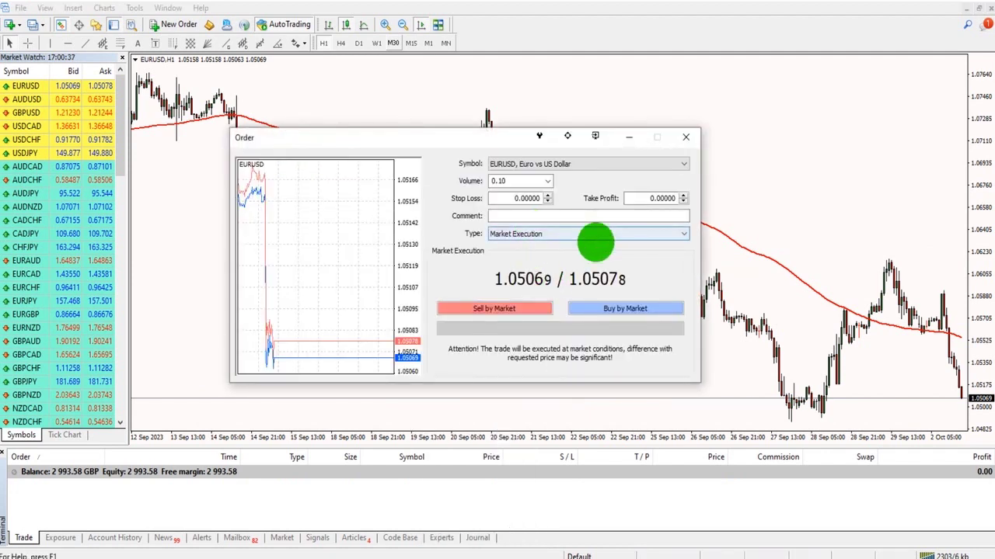
click(596, 309)
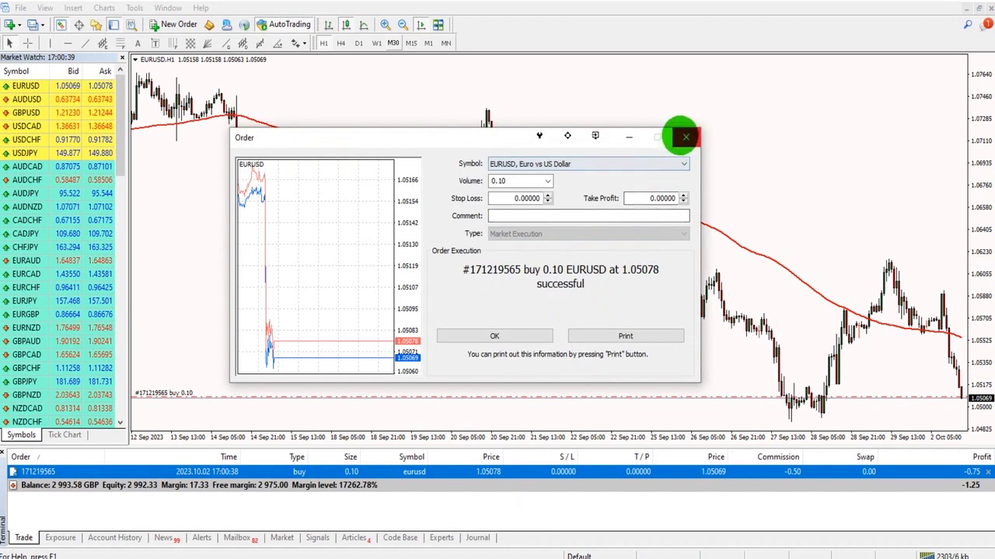
click(683, 137)
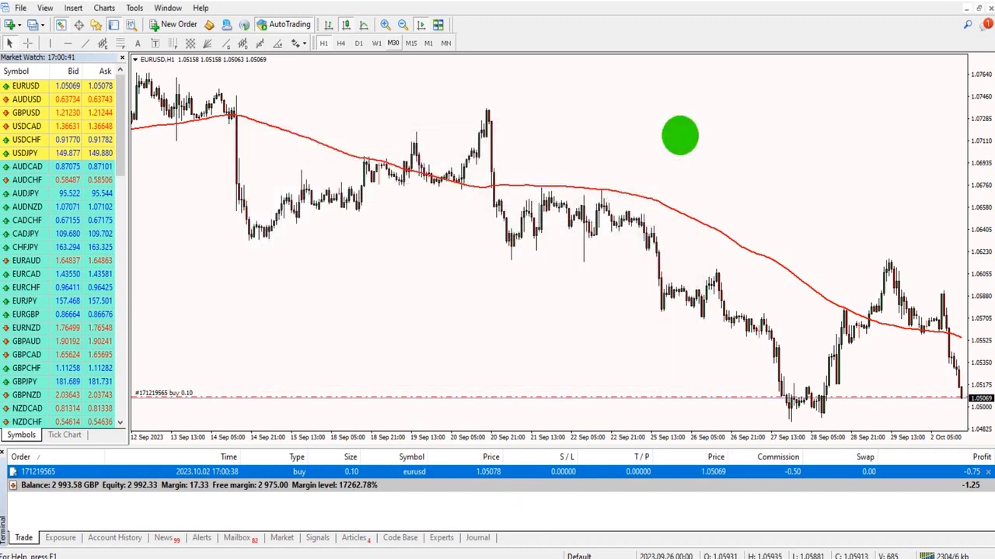
- Modify the open 0.10 buy to stop loss 1.04820 and take profit 1.06850
right_click(431, 476)
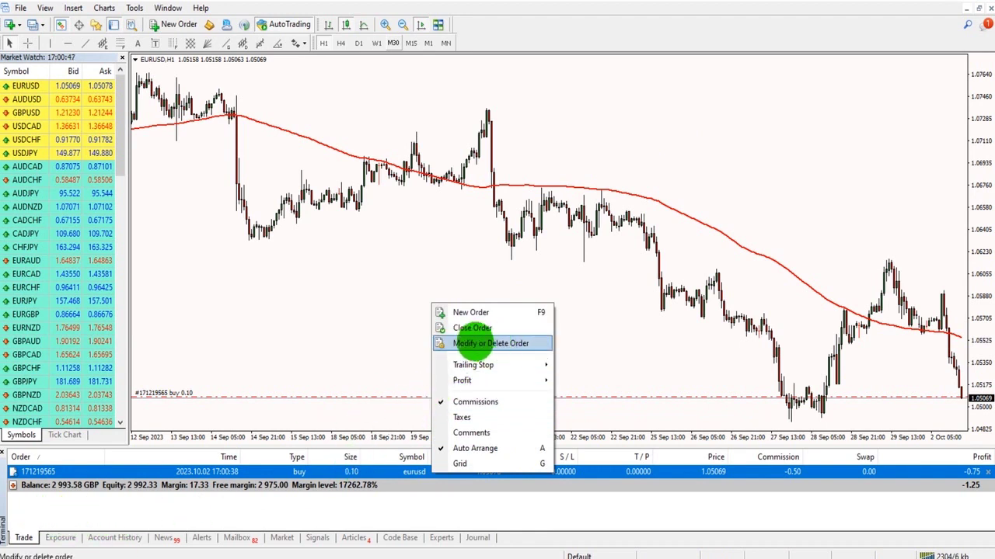
click(480, 342)
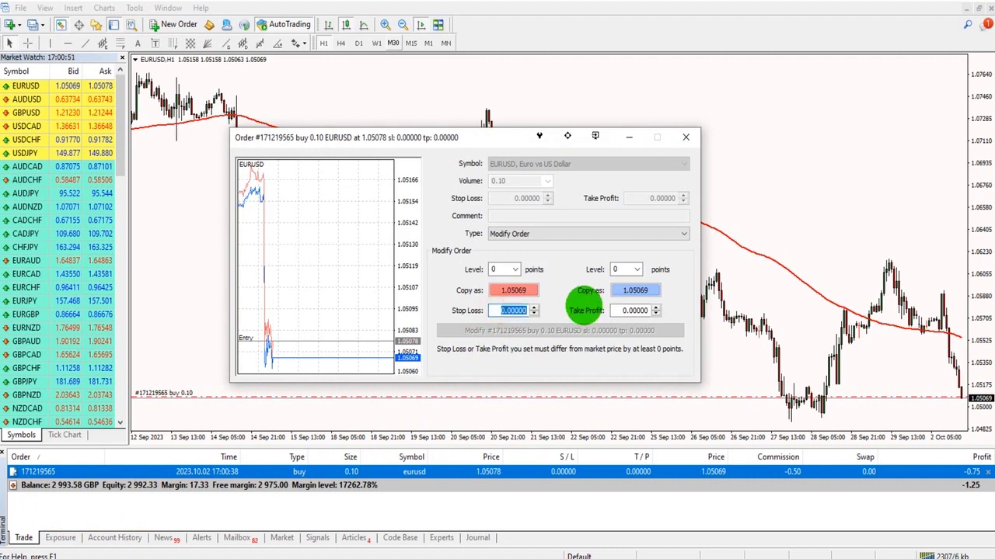
text(1.04820)
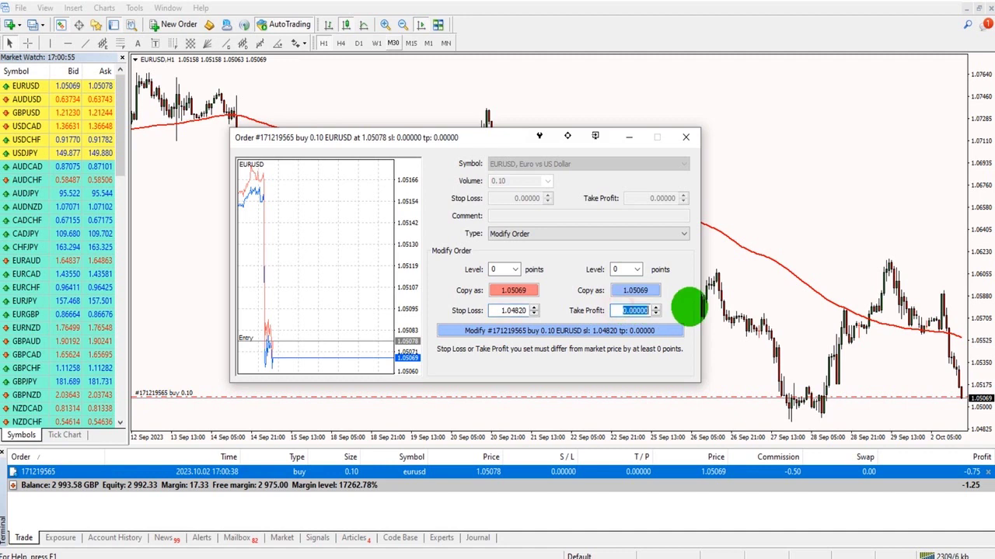
key(Home)
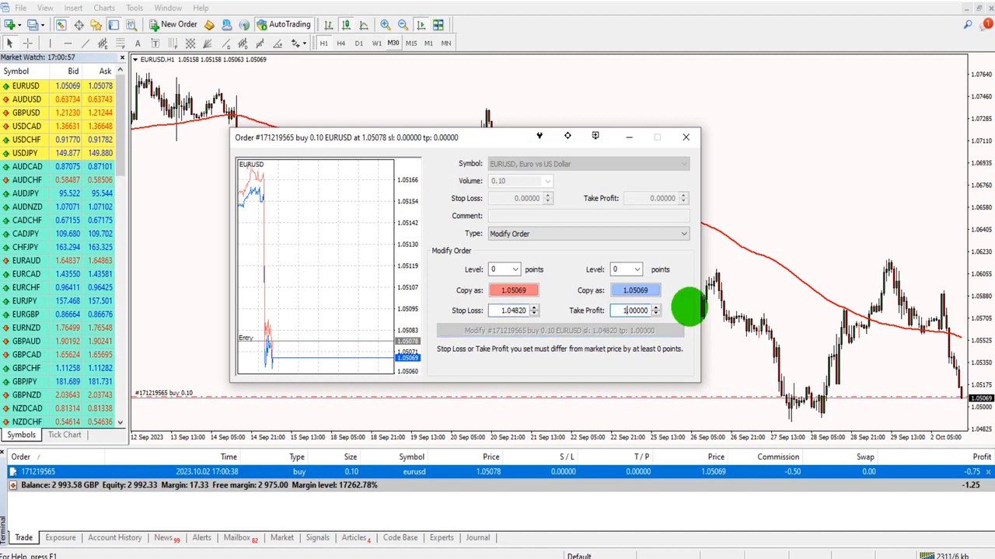
text(1.0685)
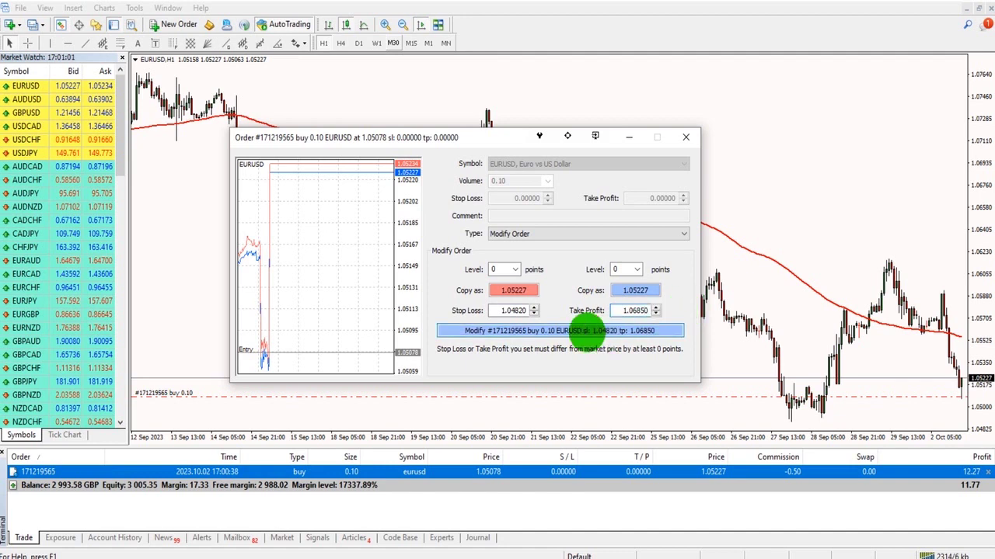
click(553, 331)
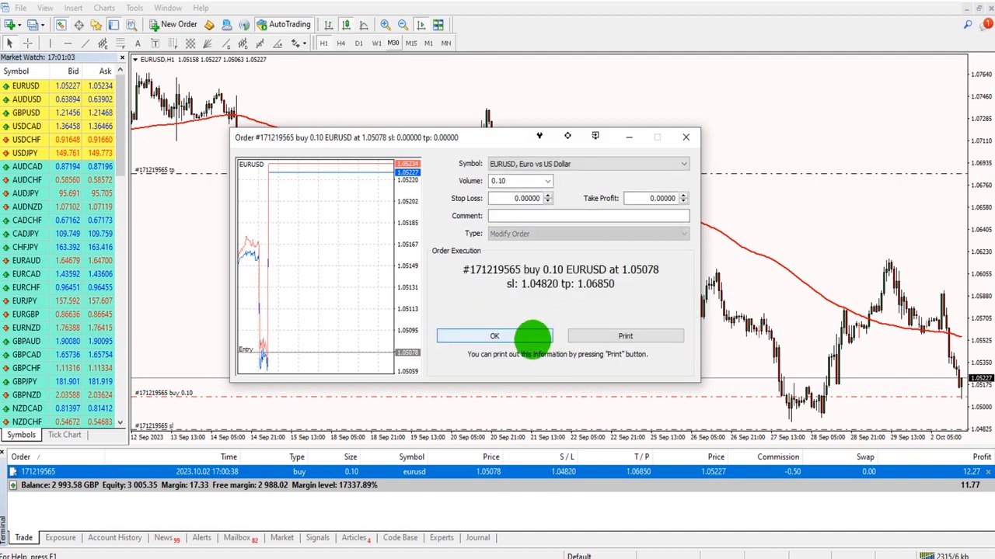
click(532, 336)
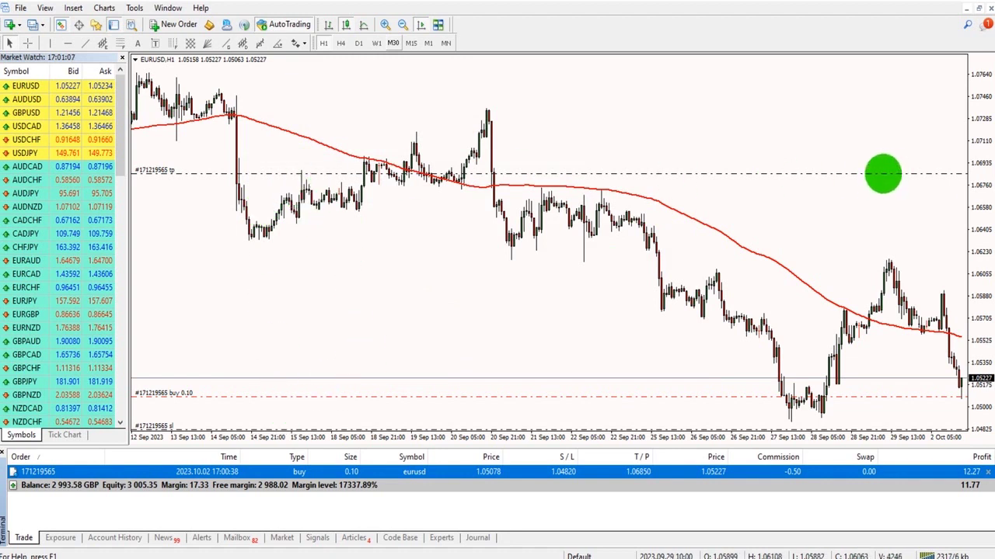
- Drag the take-profit line down to 1.06372 and confirm the modification
drag(945, 171, 884, 231)
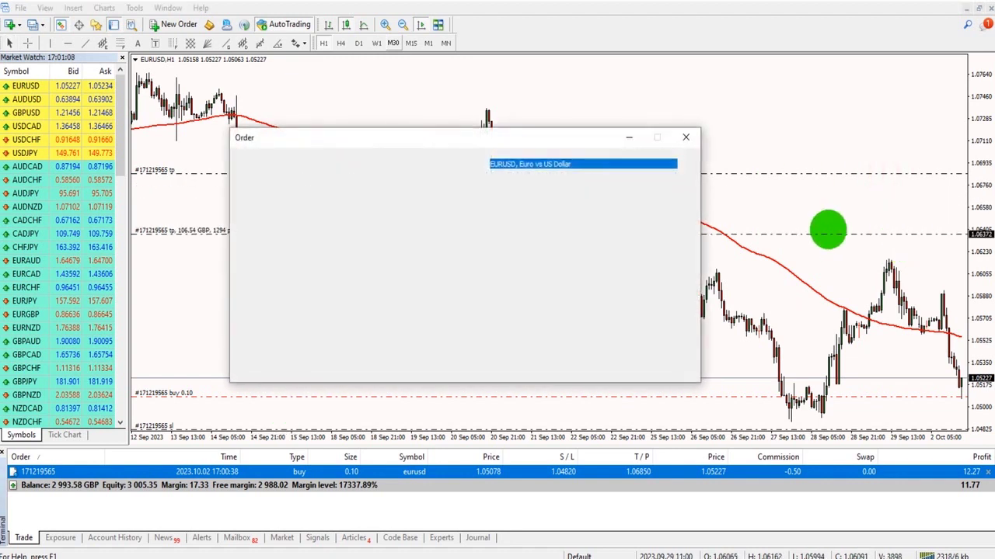
click(533, 331)
click(517, 336)
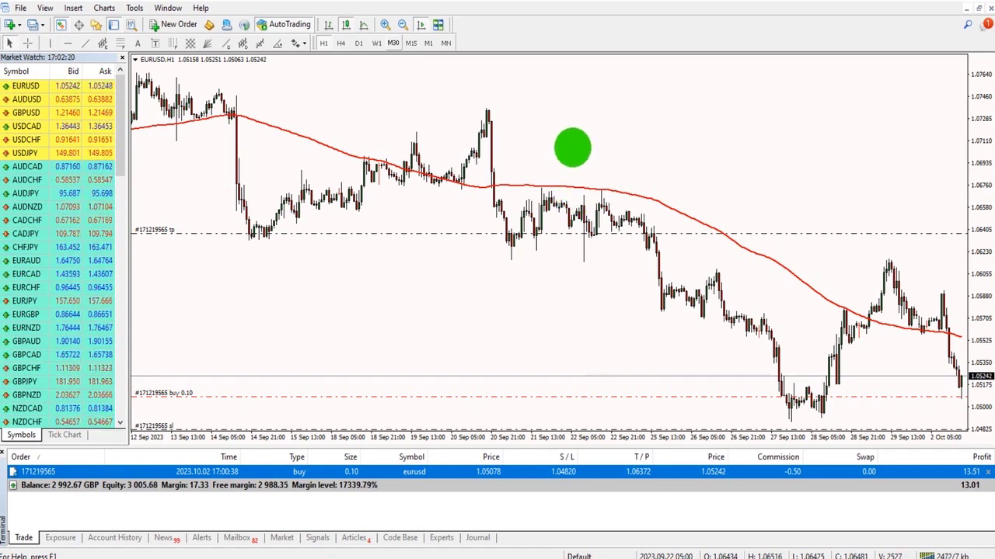
- Enable One Click Trading and buy 0.05 lots of EURUSD three times, at 1.05228, 1.05231 and 1.05239
right_click(572, 148)
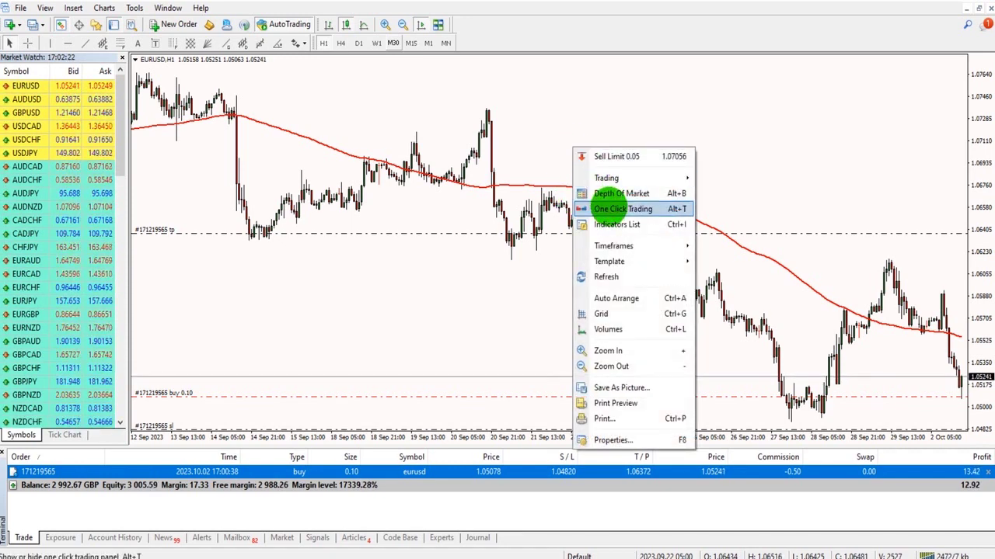
click(610, 208)
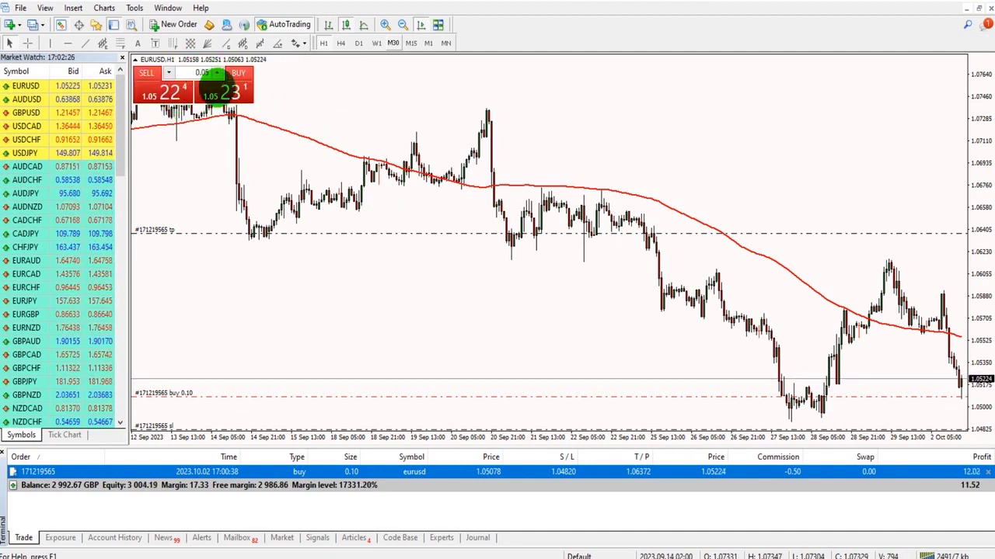
click(231, 91)
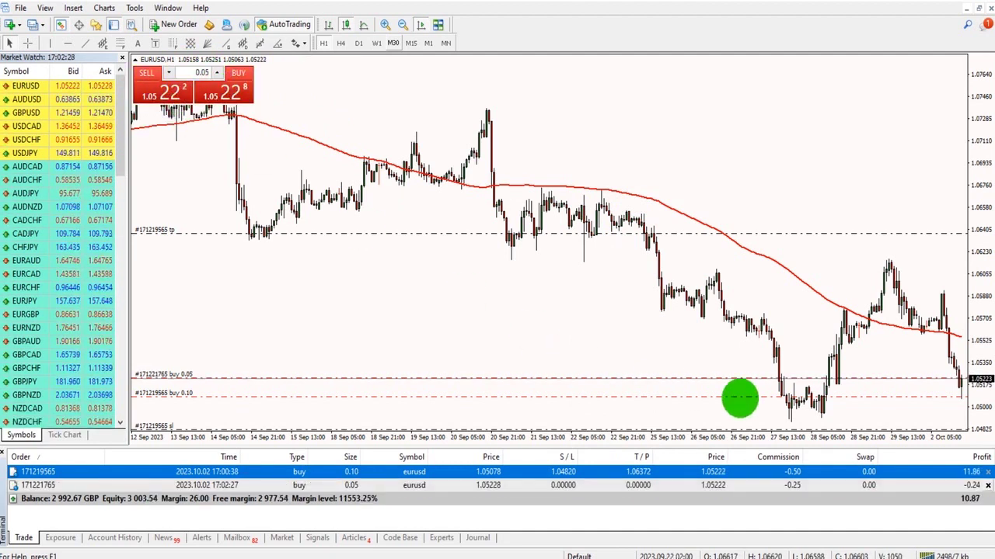
click(231, 95)
click(232, 92)
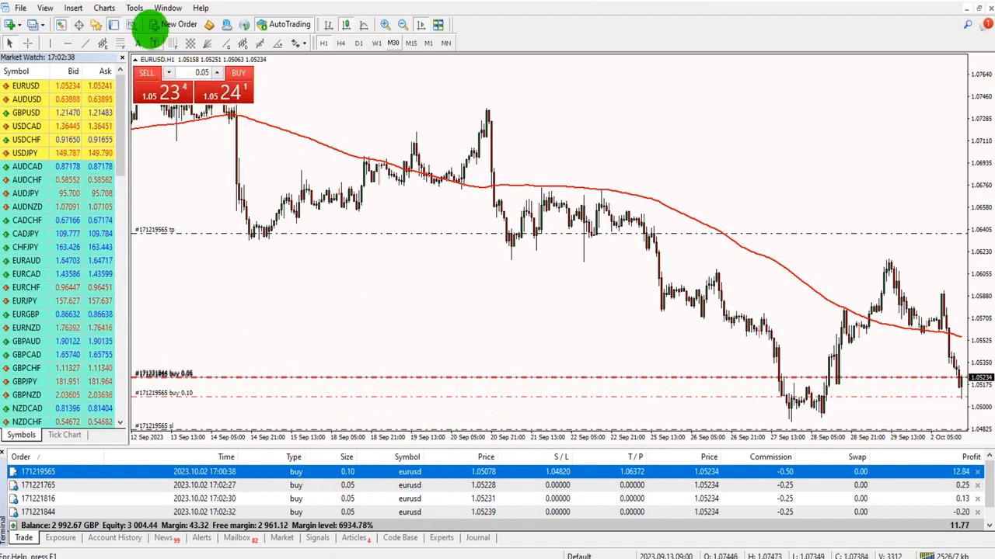
click(135, 8)
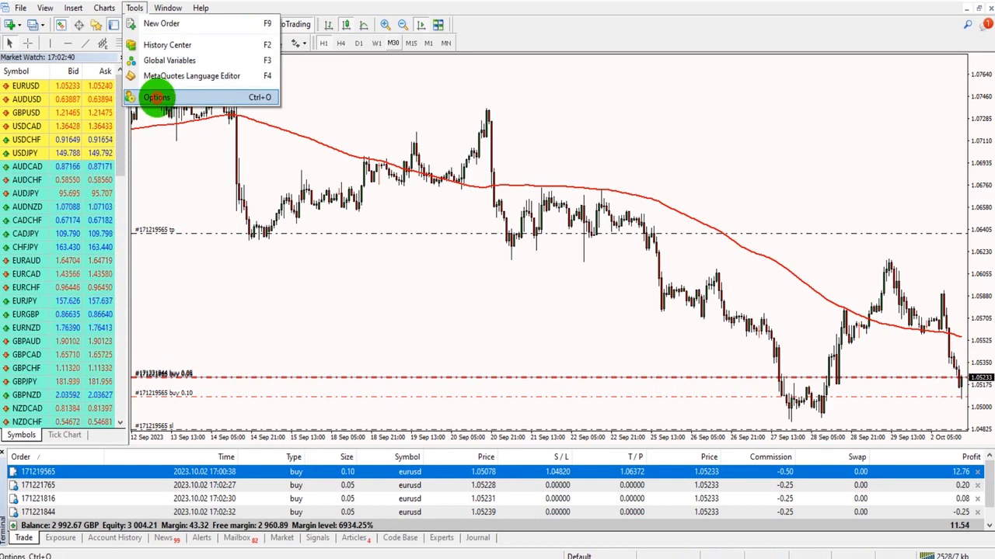
click(155, 97)
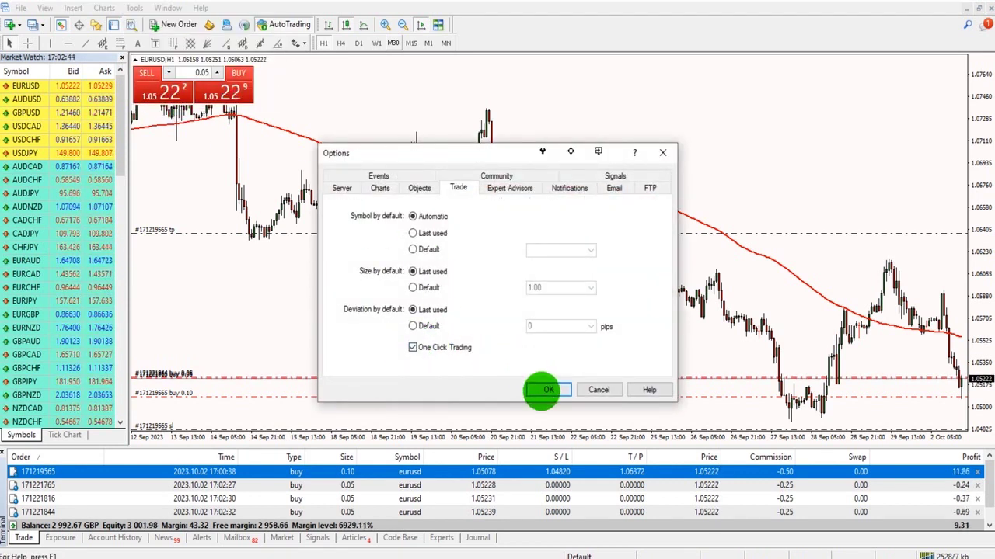
click(547, 390)
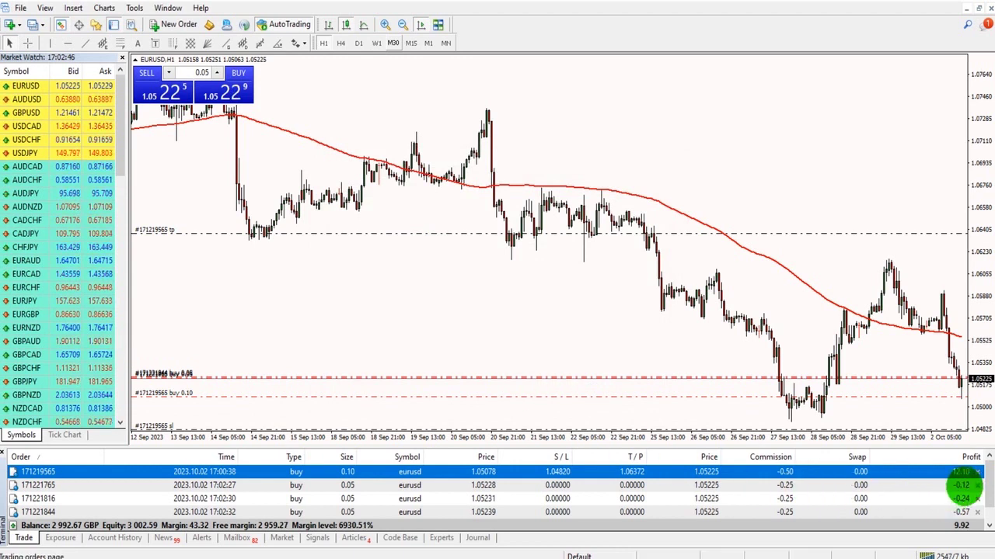
- Close each of the three 0.05-lot EURUSD buys from the Trade tab, keeping the 0.10 buy
click(977, 485)
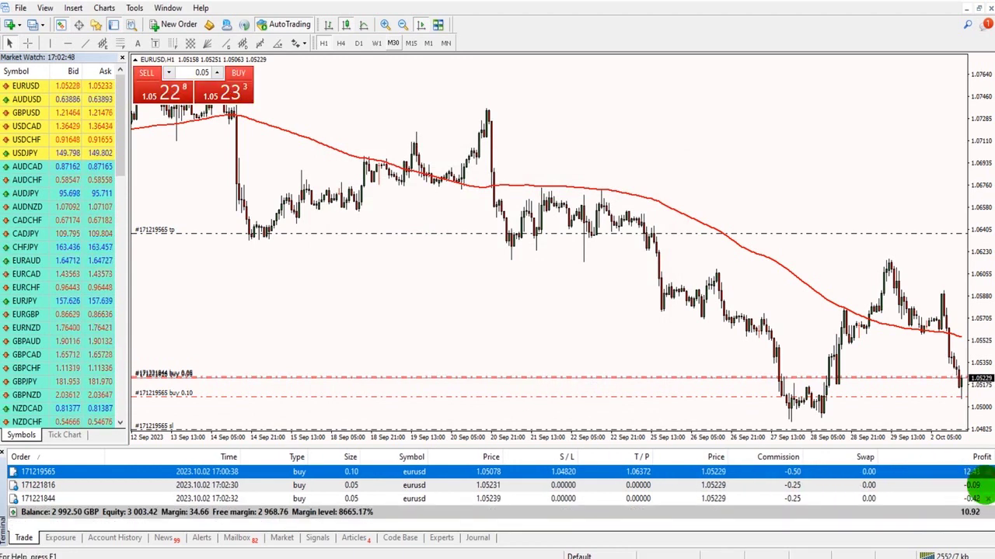
click(982, 486)
click(987, 485)
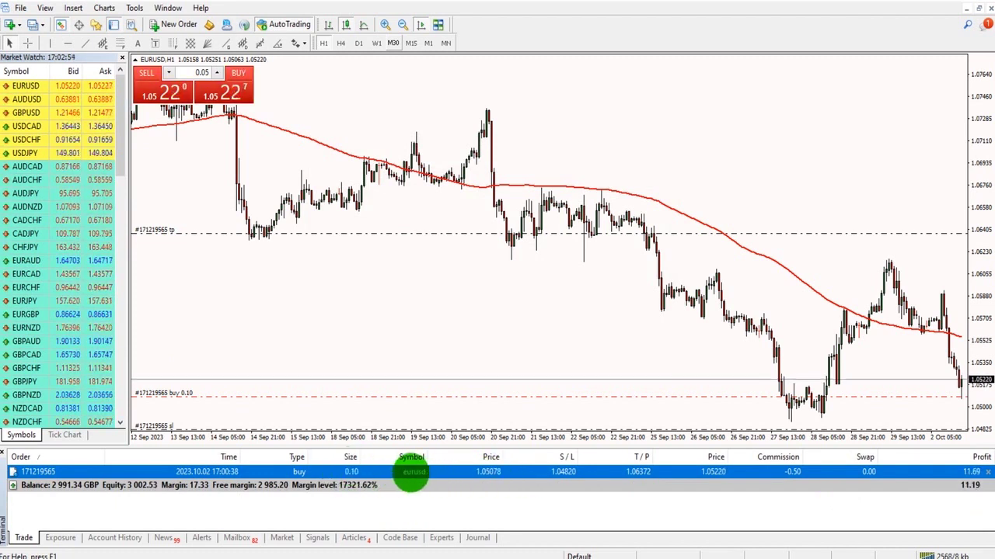
- Close 0.02 lots of the 0.10 EURUSD buy at market, leaving 0.08 lots open
right_click(573, 468)
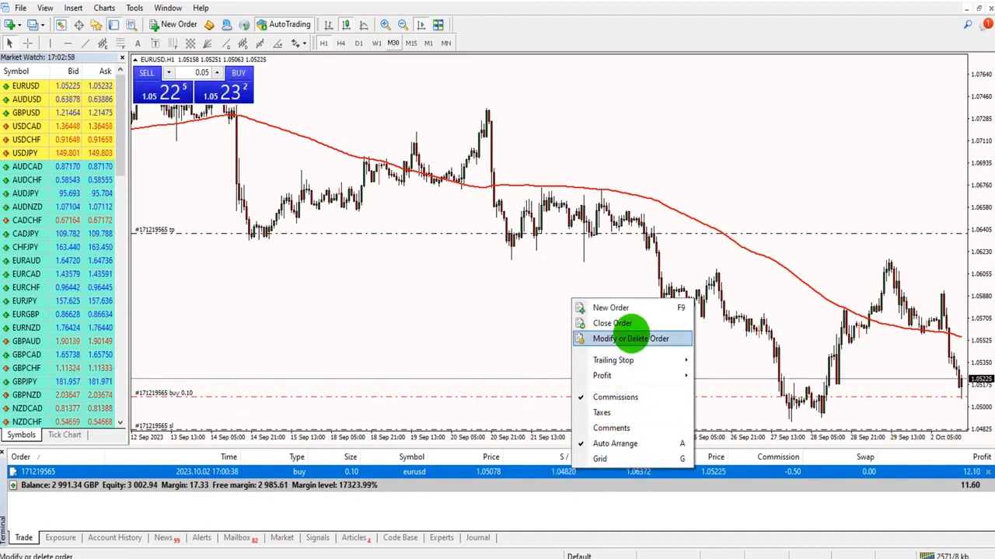
click(631, 335)
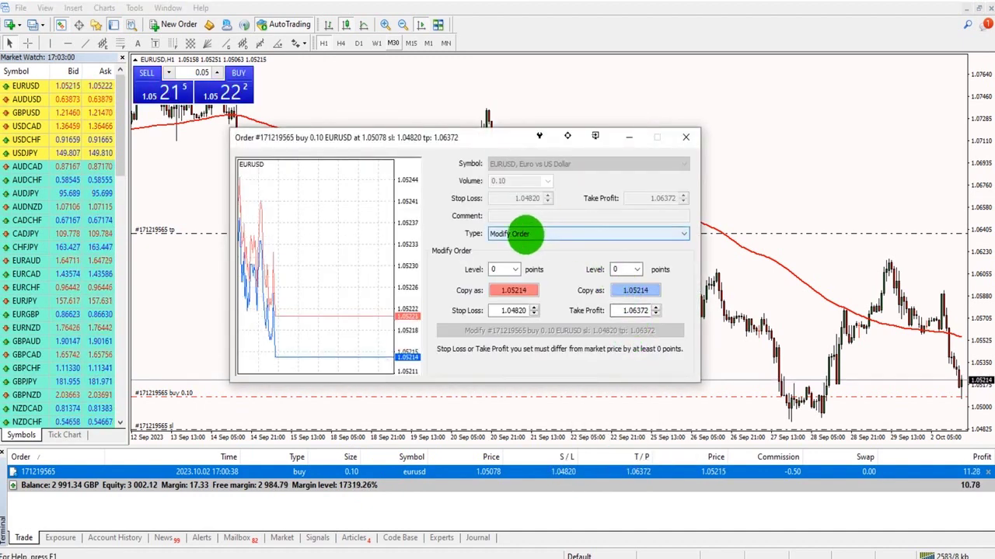
click(525, 235)
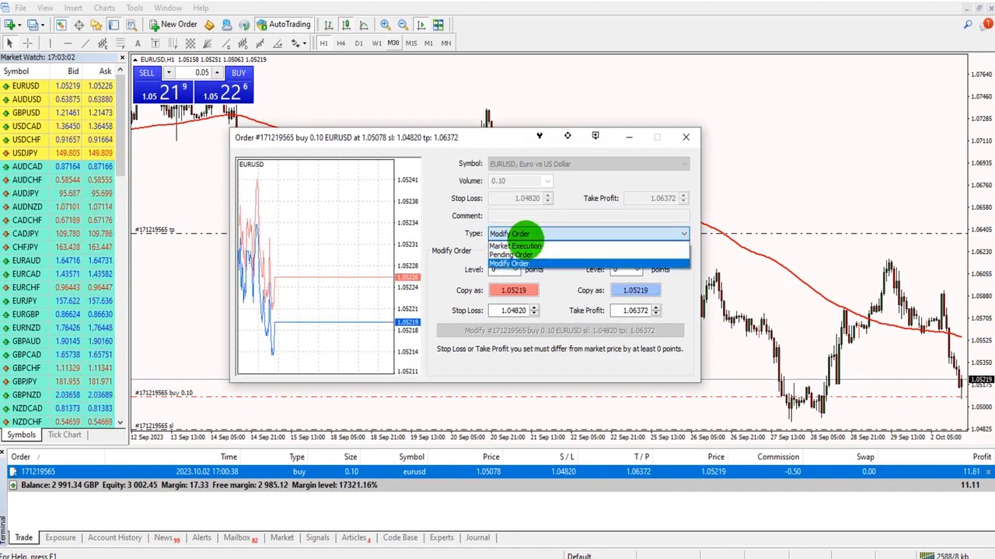
click(516, 246)
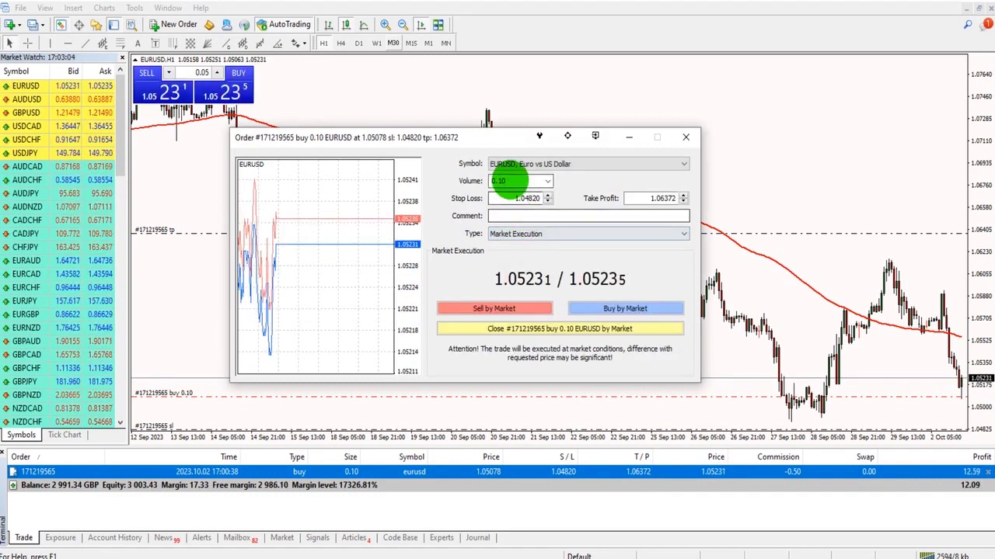
double_click(514, 181)
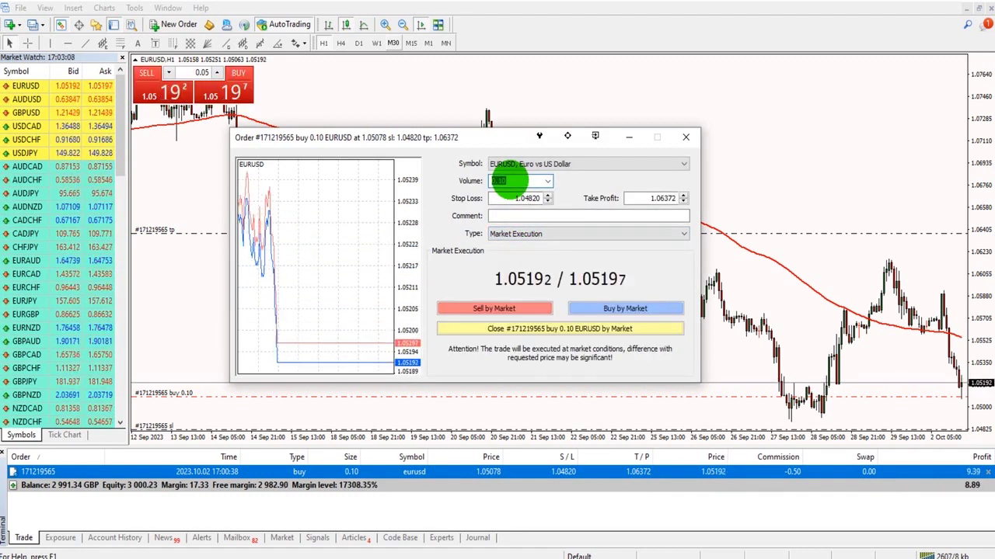
text(0.02)
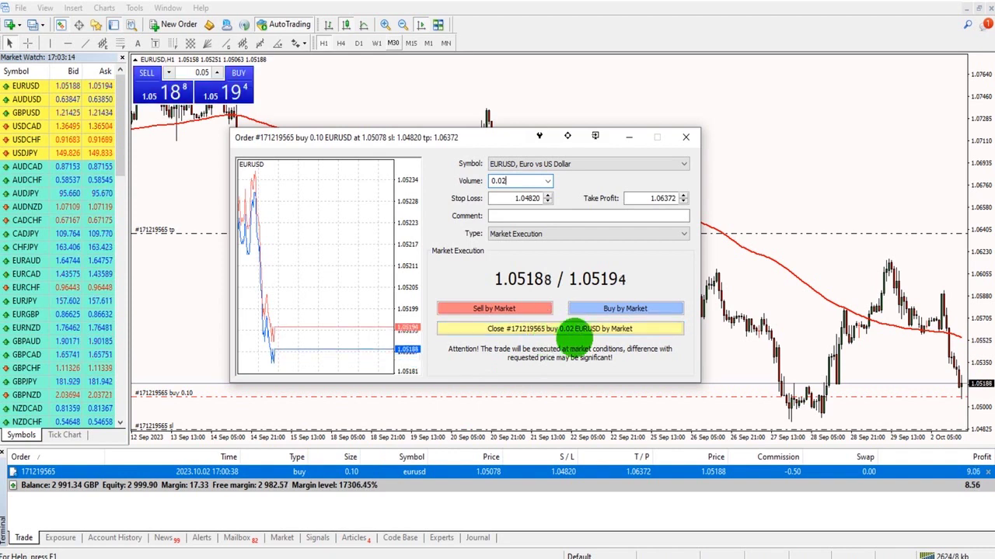
click(575, 330)
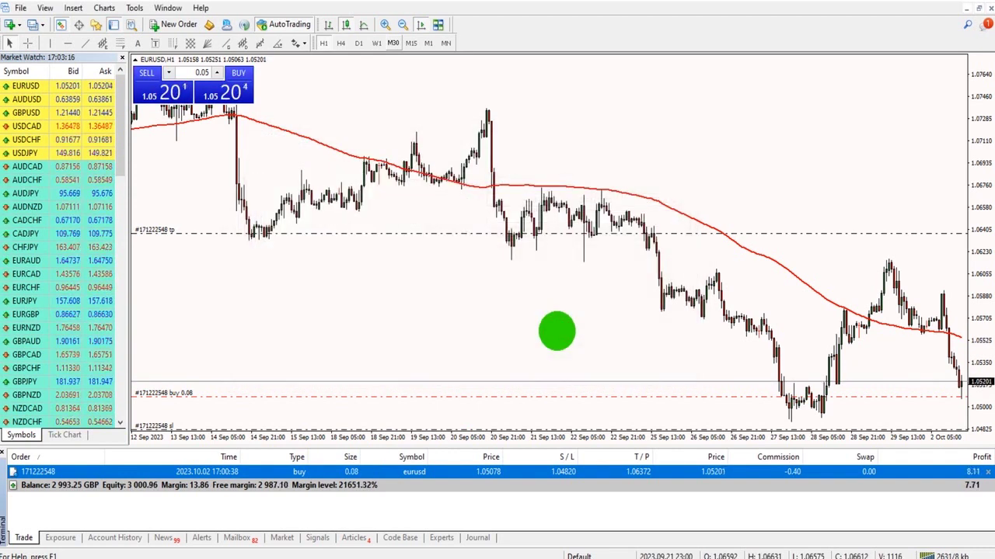